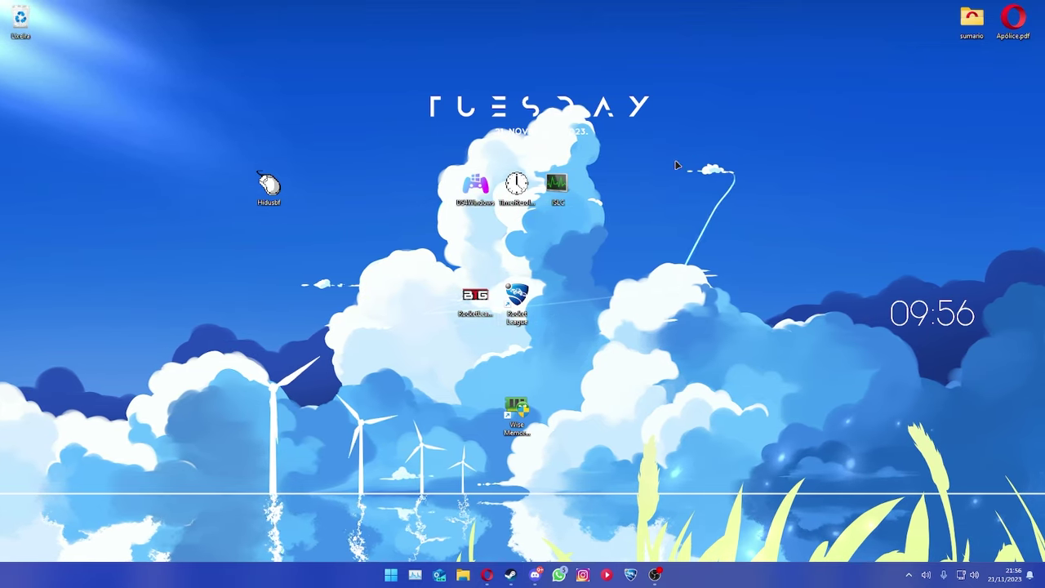
drag(677, 264, 419, 352)
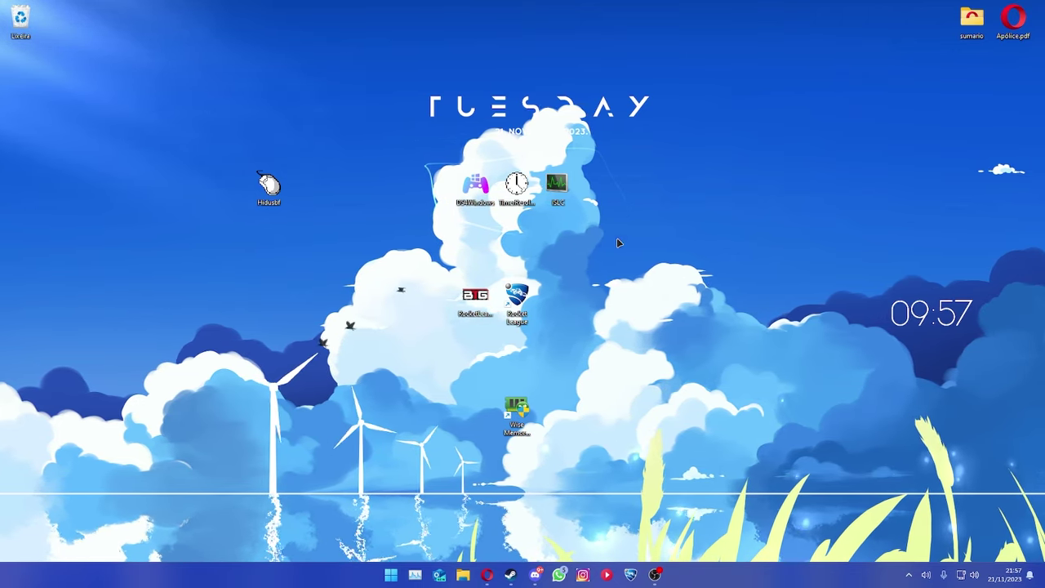
Open the DS4Windows folder on the desktop and launch DS4Windows.exe from it
double_click(476, 188)
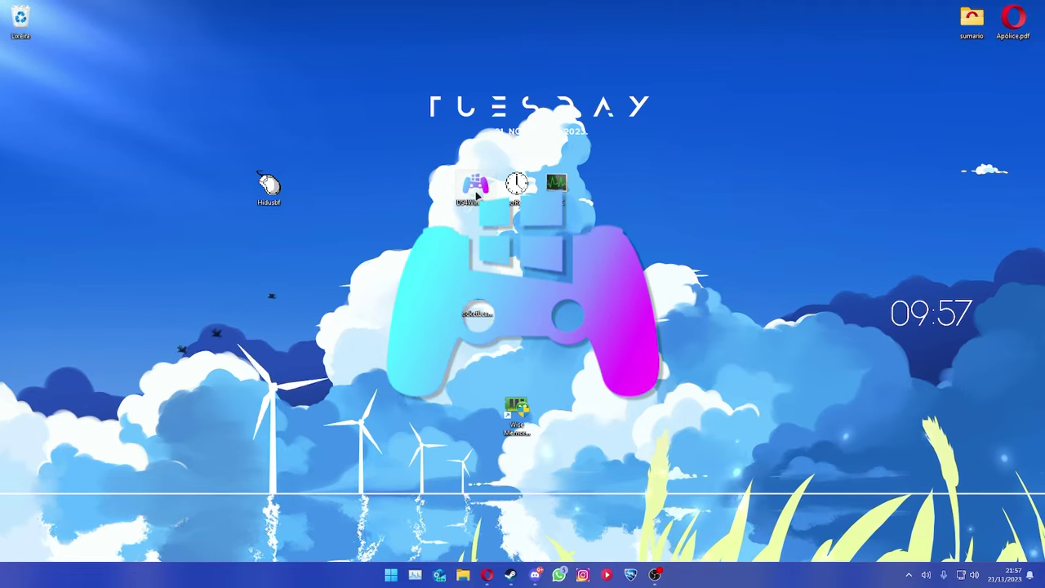
scroll(371, 360, down, 3)
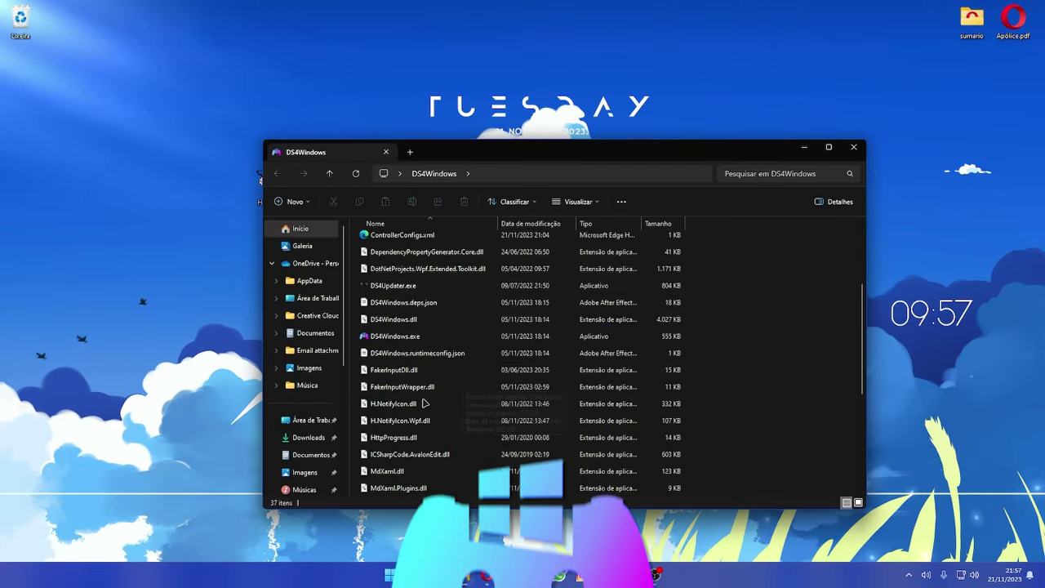
scroll(371, 360, up, 3)
scroll(373, 365, down, 4)
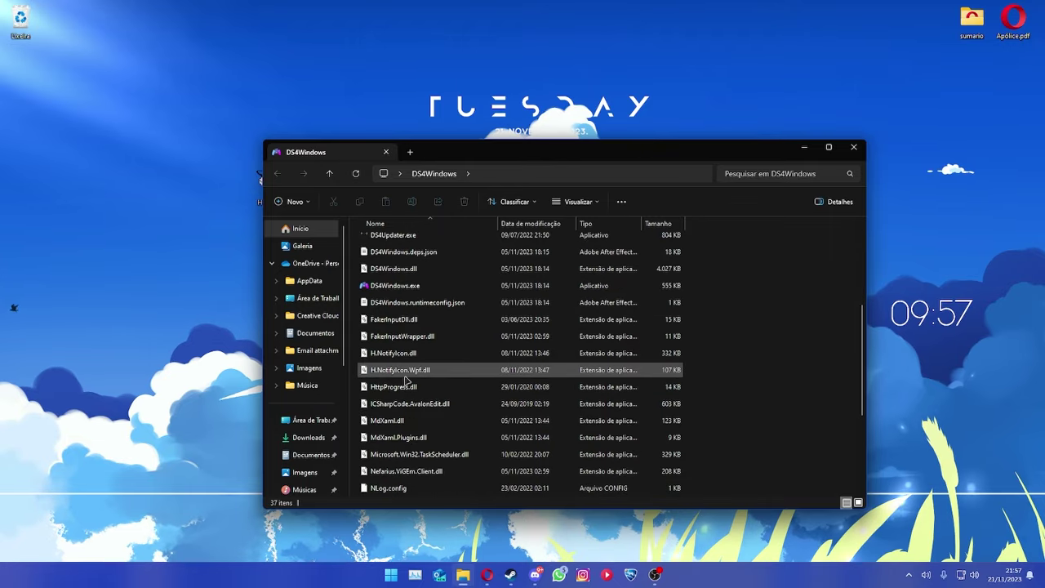
scroll(450, 302, up, 3)
scroll(450, 303, down, 5)
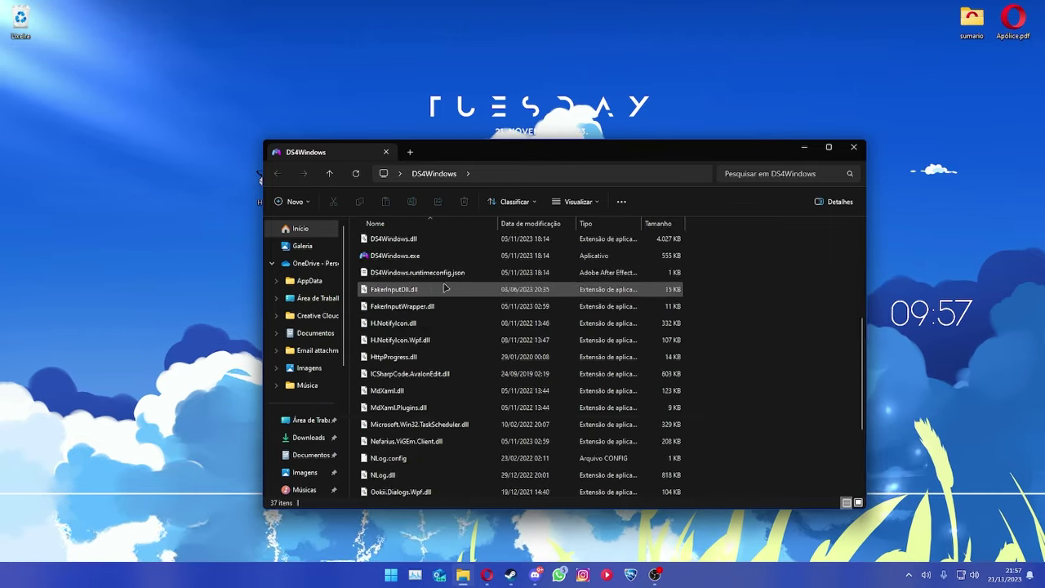
scroll(445, 371, up, 5)
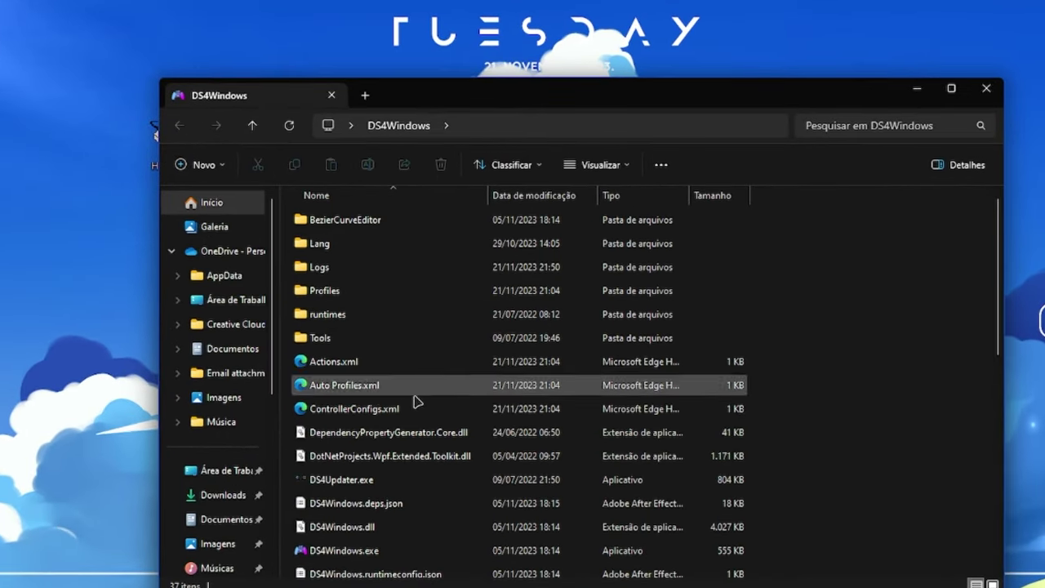
double_click(339, 551)
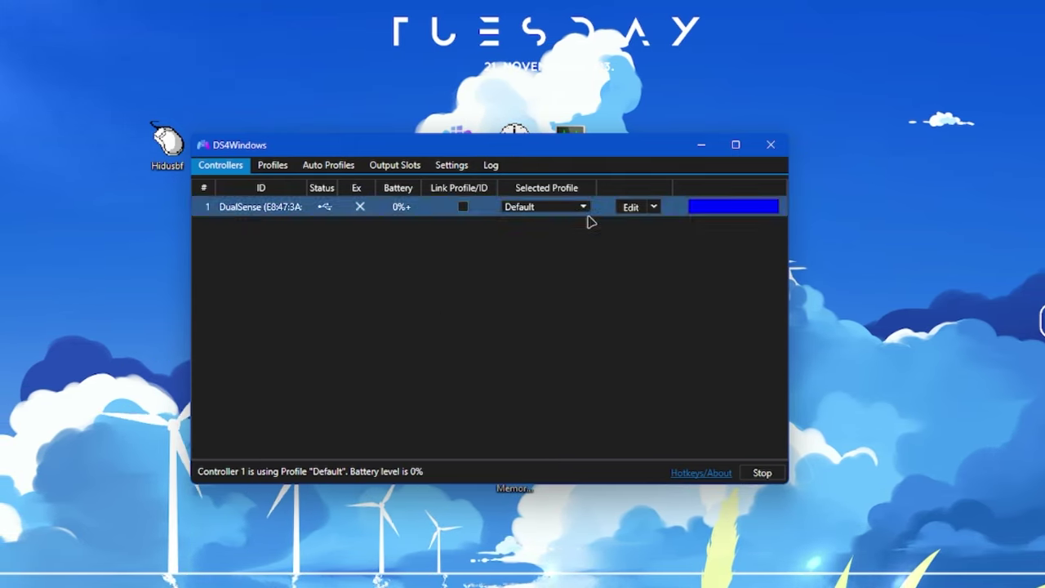
Enlarge the DS4Windows window and open the DualSense controller's Default profile at its Controller Readings
drag(788, 482, 944, 554)
drag(721, 143, 731, 176)
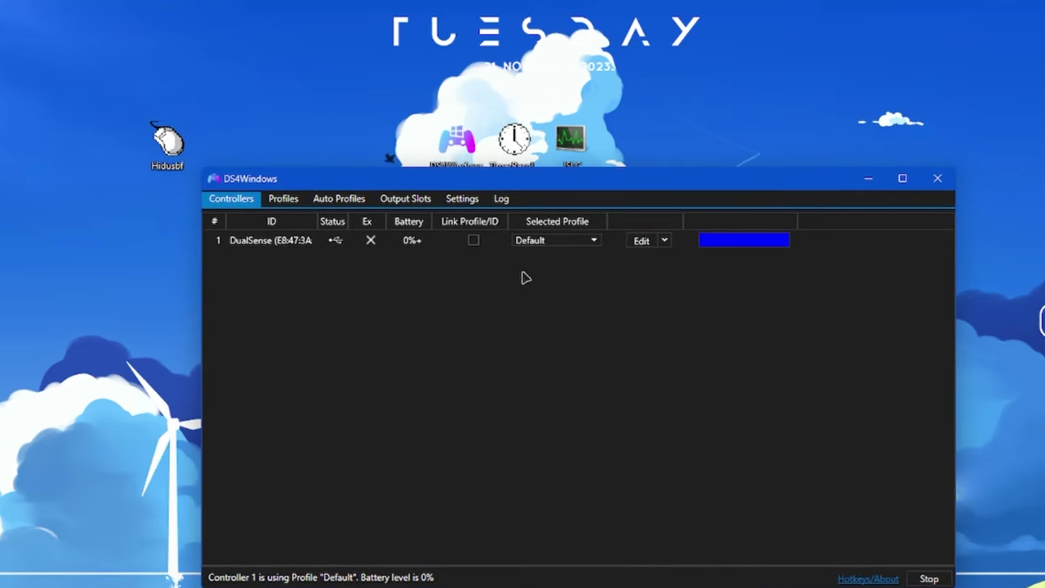
click(299, 243)
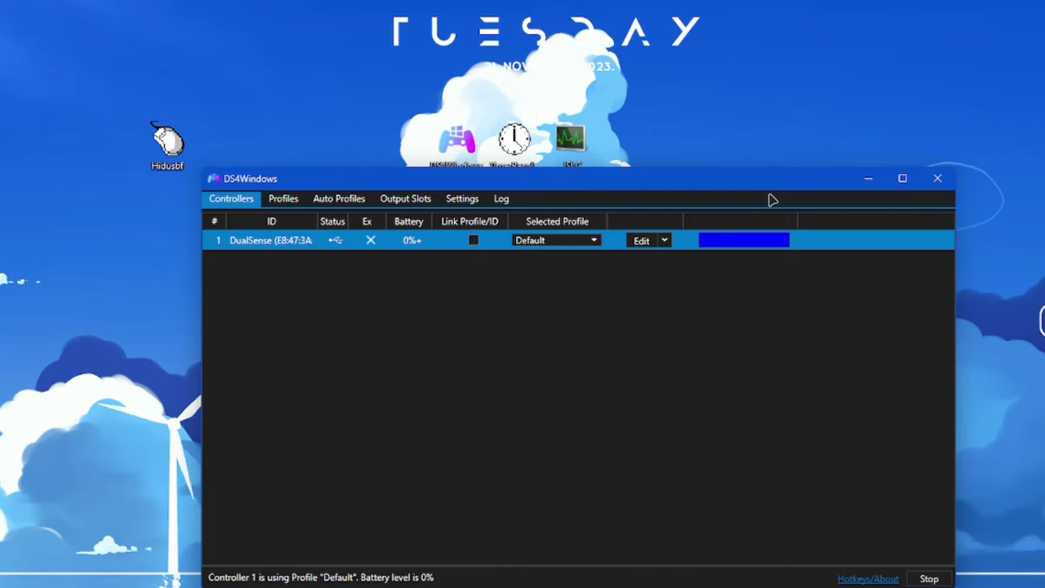
click(641, 240)
click(372, 249)
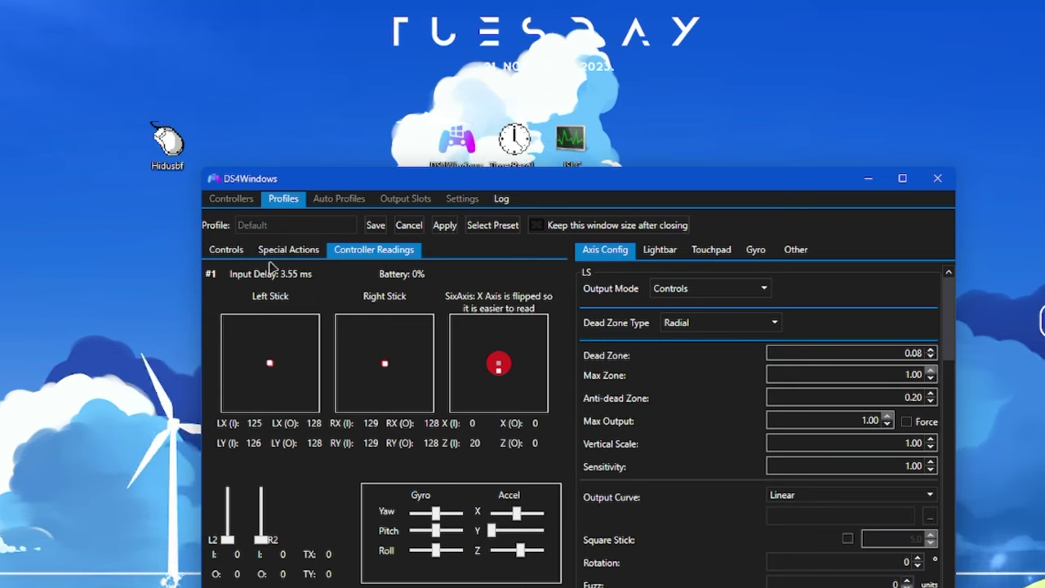
Decline disconnecting the controllers and minimize the DS4Windows window
drag(255, 83, 78, 220)
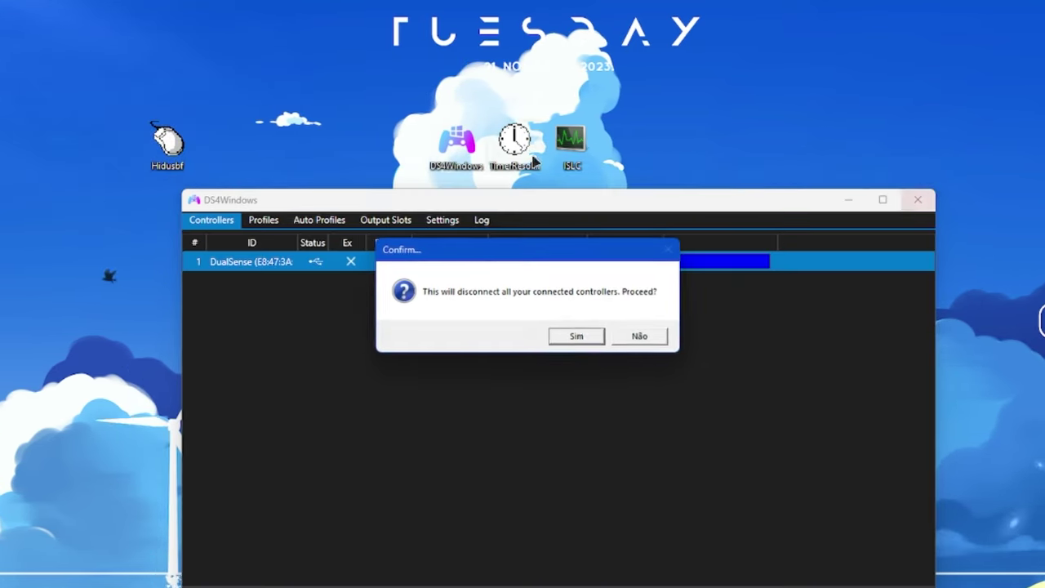
click(643, 335)
click(845, 200)
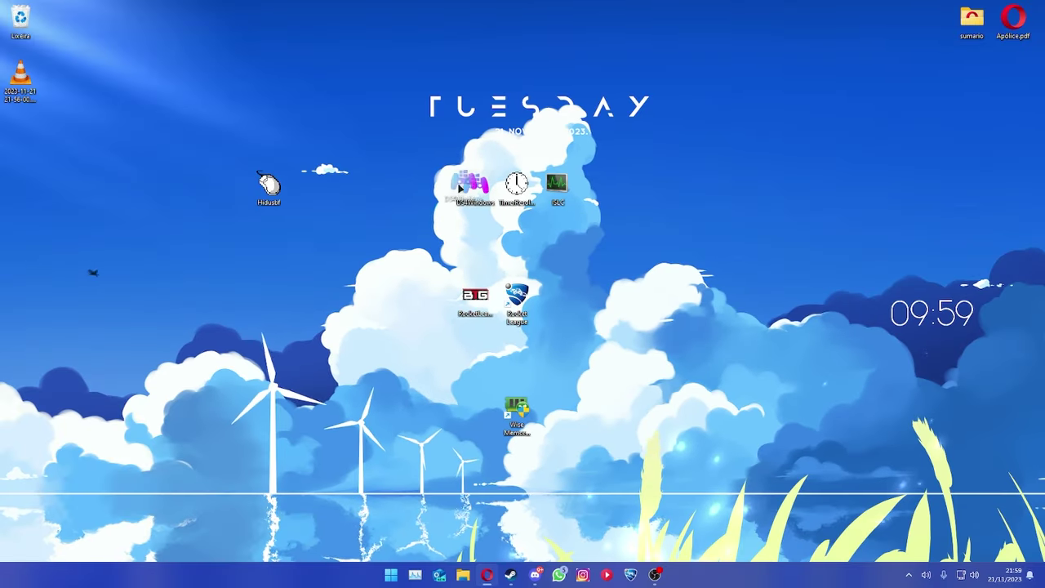
Move the DS4Windows desktop icon next to the Hidusbf icon
drag(457, 141, 217, 90)
drag(301, 147, 310, 182)
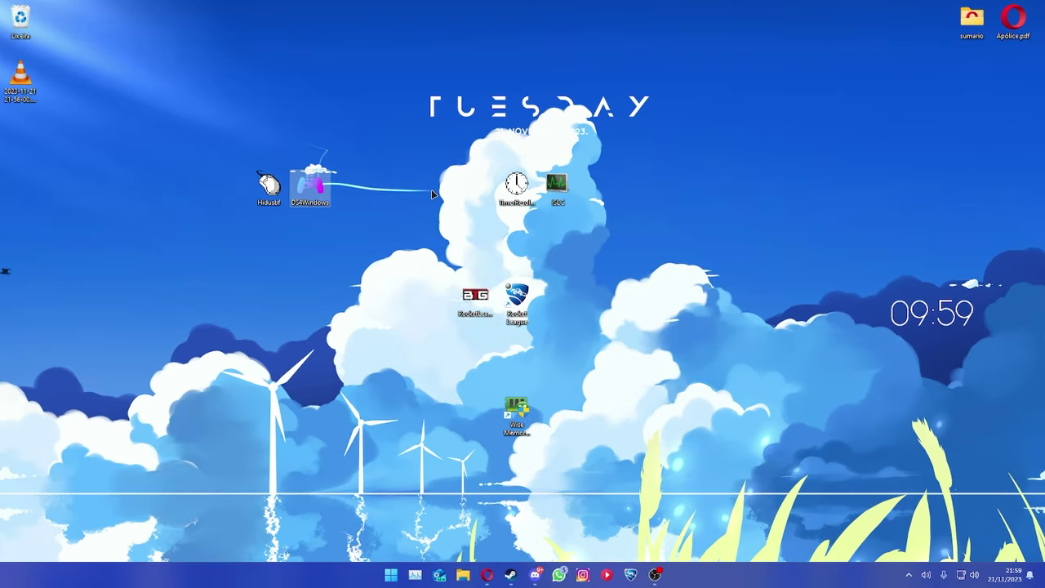
Launch TimerResolution from the desktop and set the system timer to its maximum resolution
double_click(516, 184)
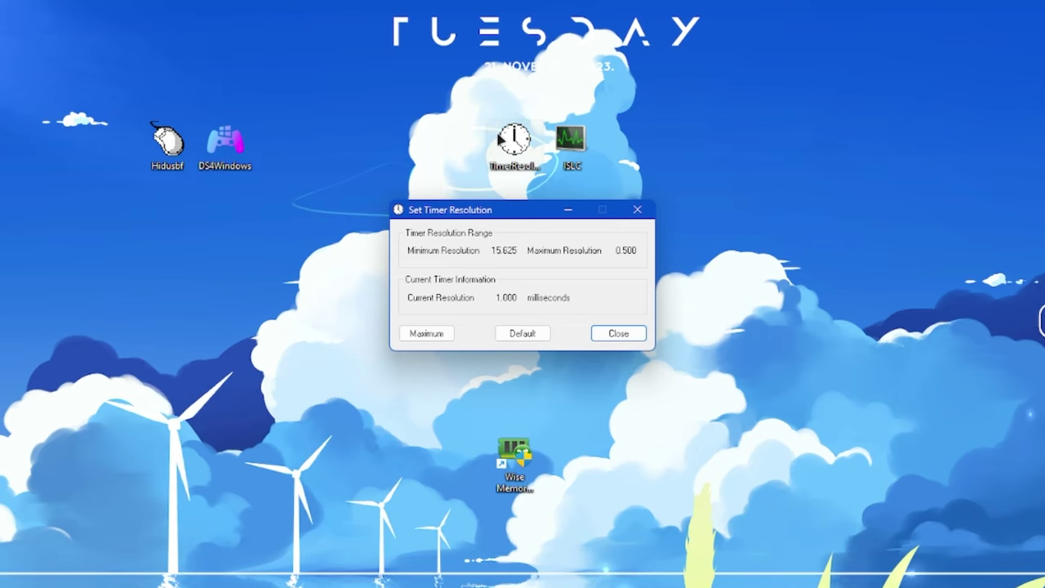
click(499, 162)
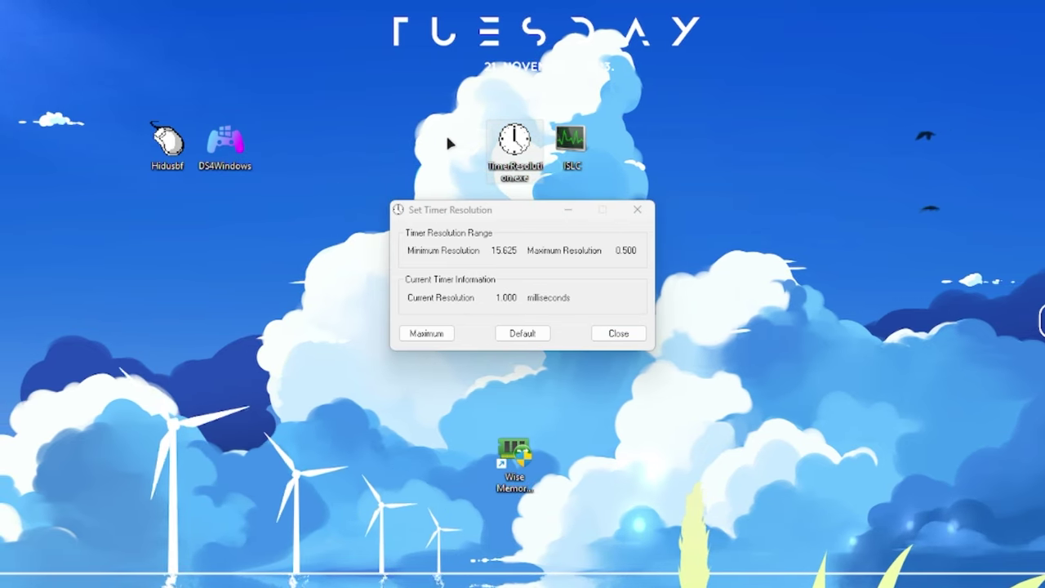
drag(441, 173, 52, 81)
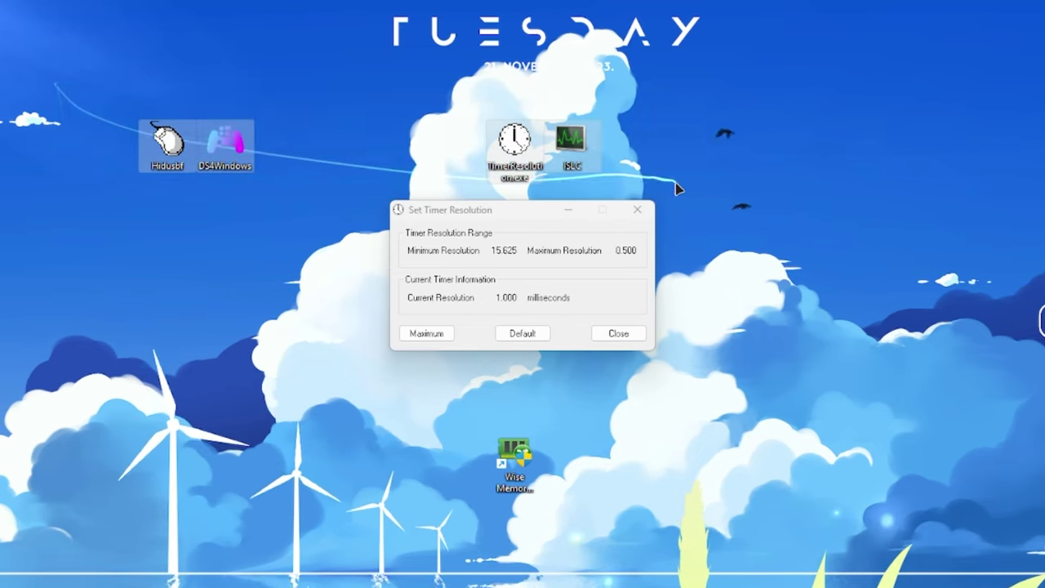
drag(334, 159, 669, 326)
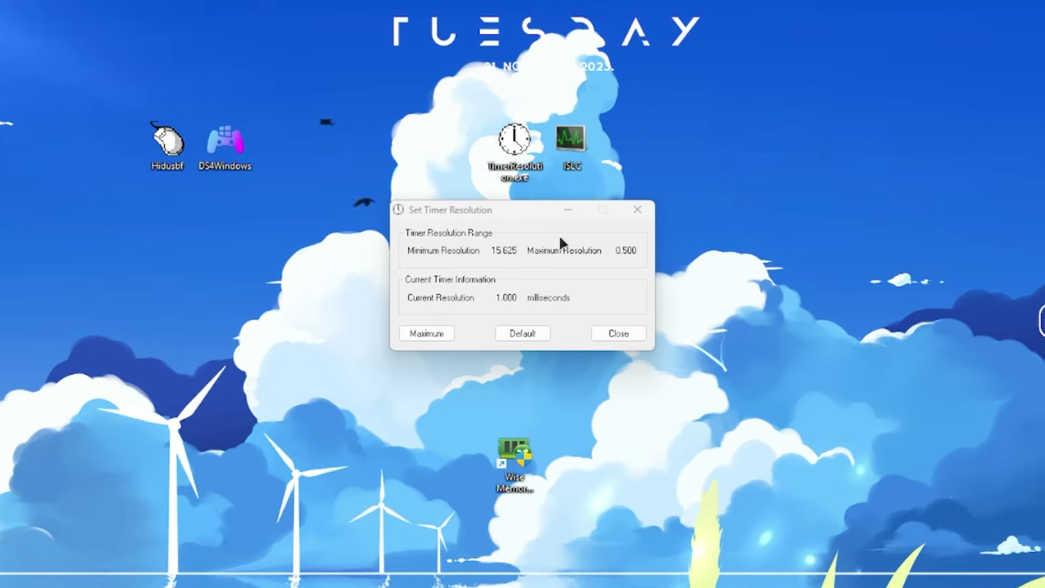
double_click(624, 251)
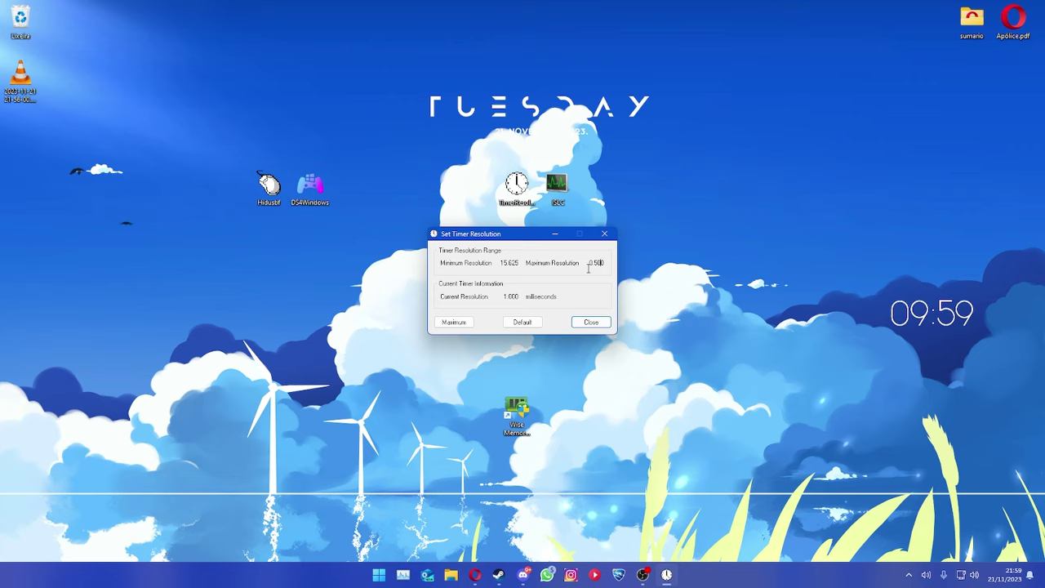
click(587, 268)
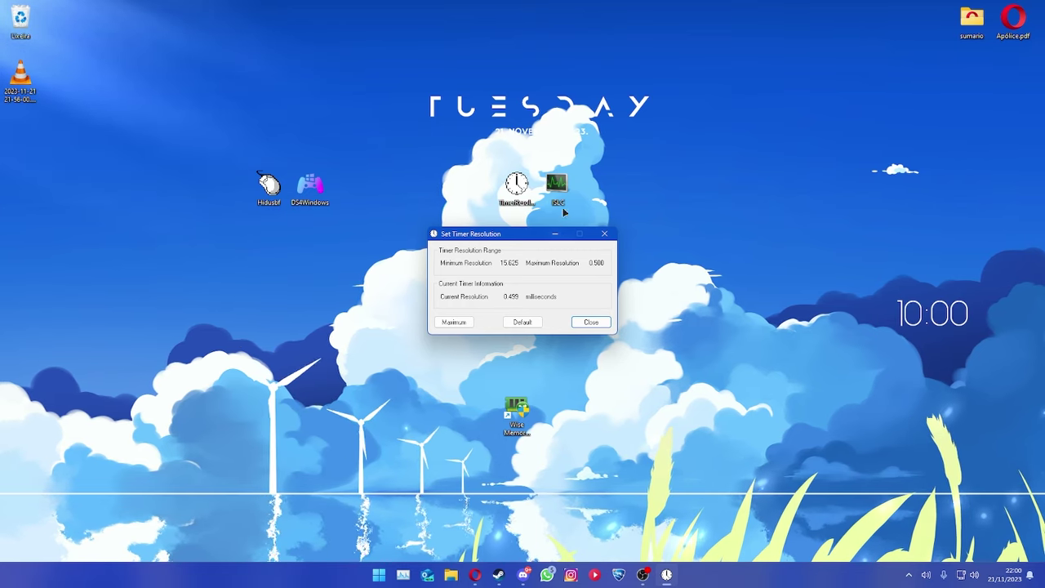
click(465, 323)
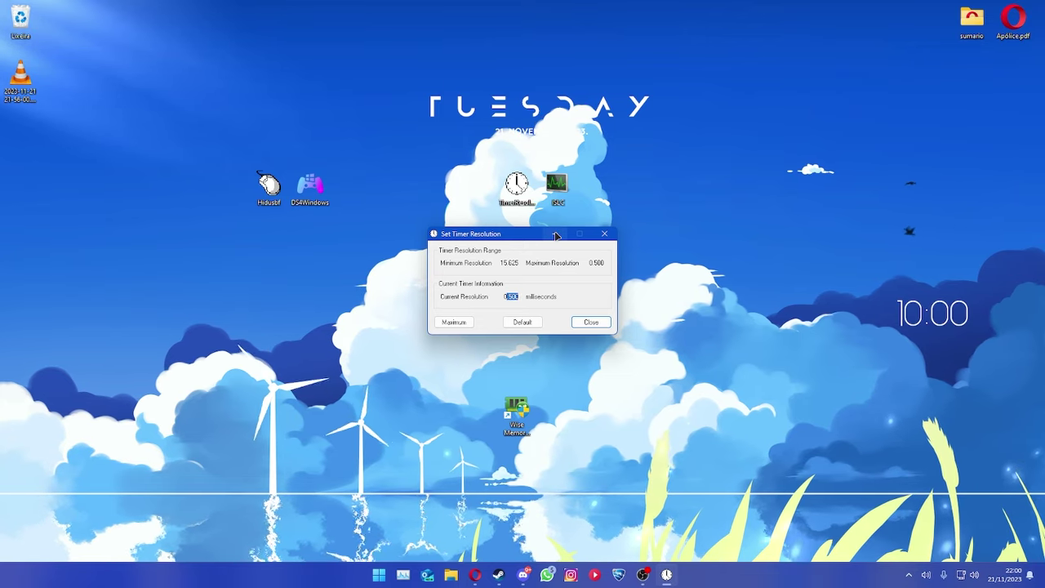
Put away the Set Timer Resolution window and move the TimerResolution desktop icon beside DS4Windows
key(alt+F4)
drag(516, 183, 356, 187)
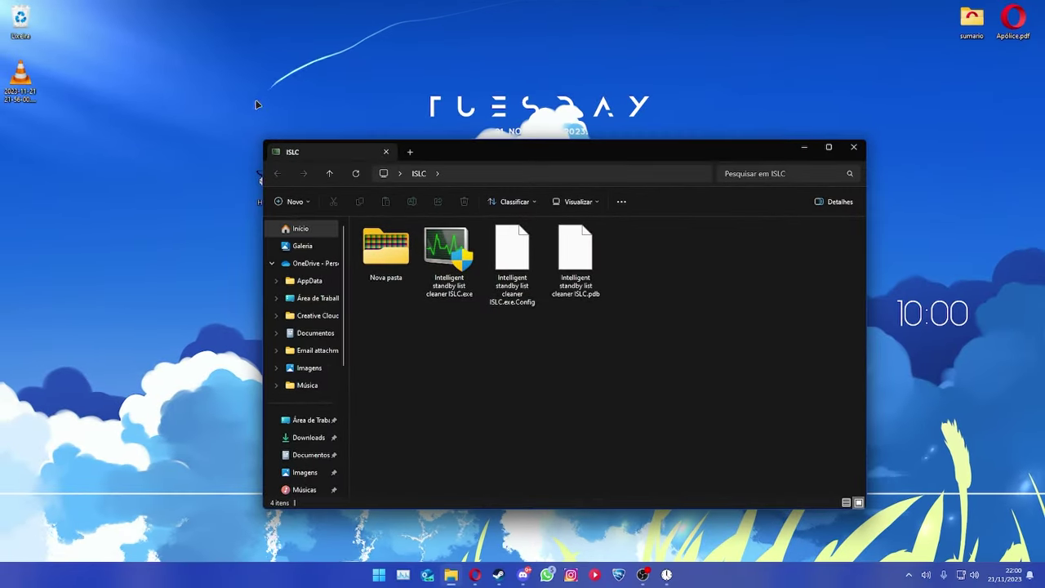
Launch Intelligent standby list cleaner ISLC.exe from the ISLC folder and reposition its window on the desktop
double_click(459, 242)
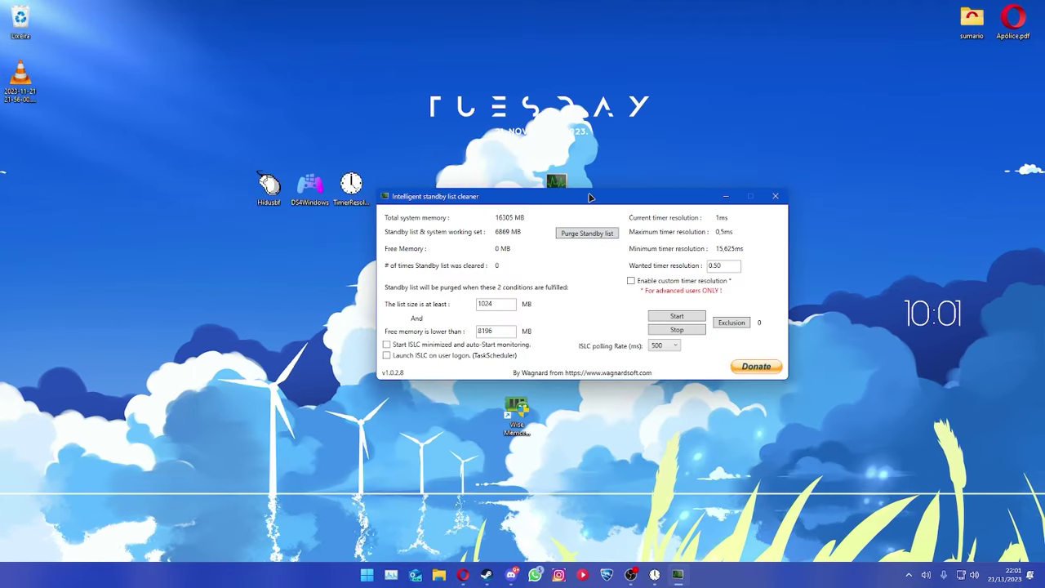
drag(594, 207, 578, 253)
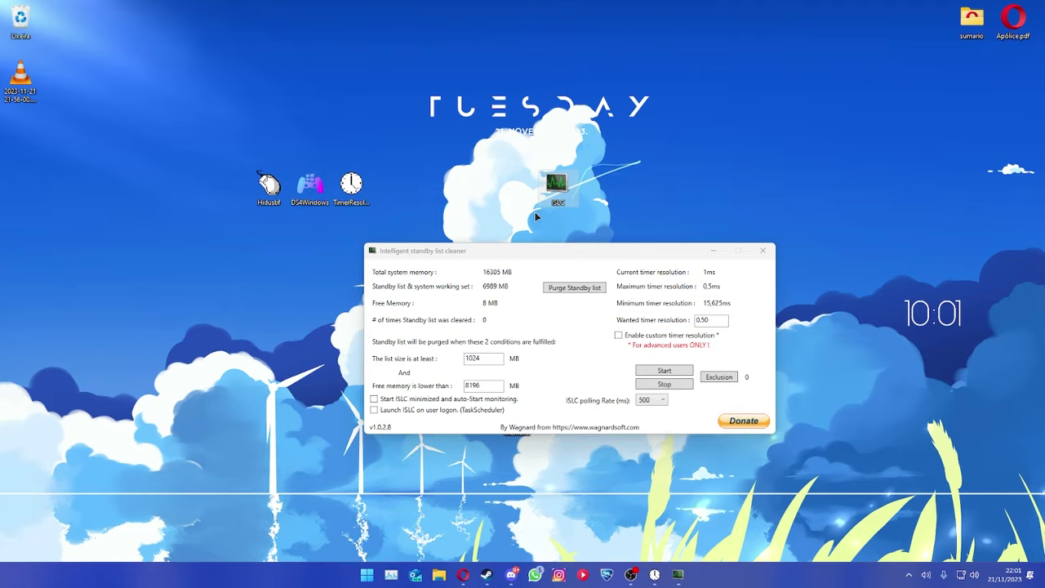
drag(585, 248, 606, 177)
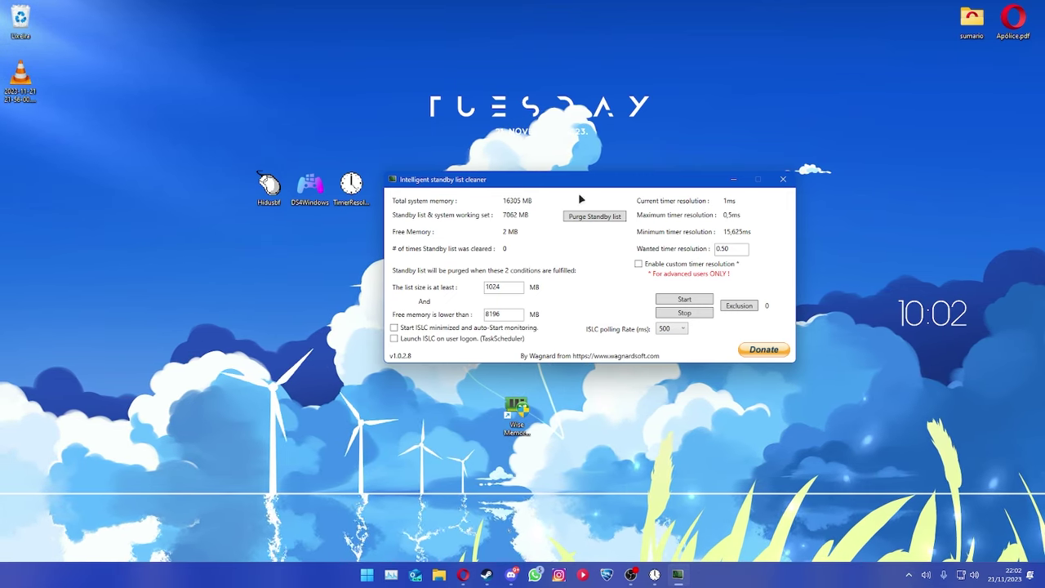
Move the Wise Memory Optimizer desktop icon next to ISLC, shifting the standby list cleaner window out of the way and back
drag(574, 186, 764, 281)
drag(517, 410, 606, 190)
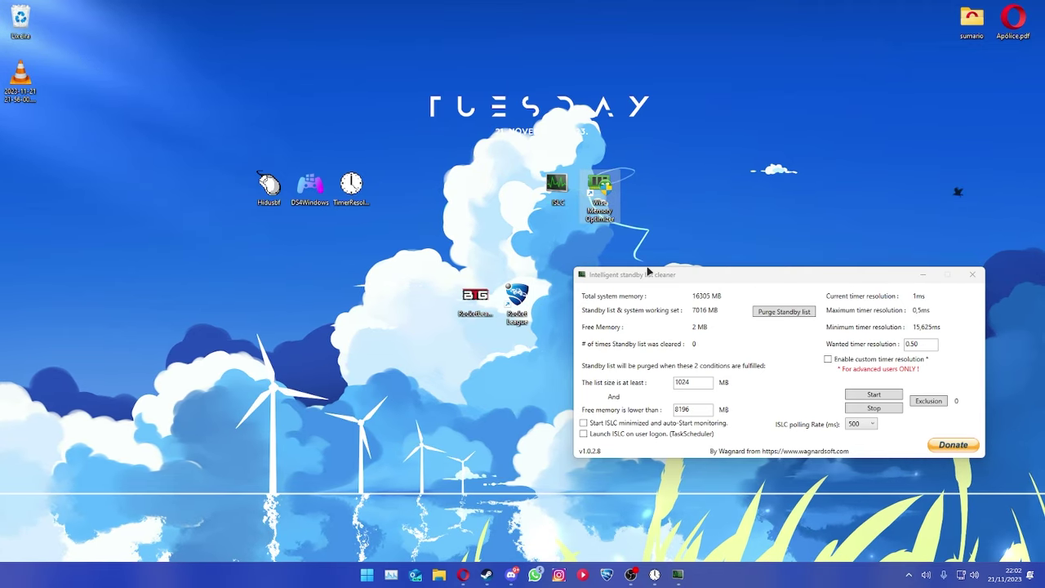
drag(630, 275, 473, 287)
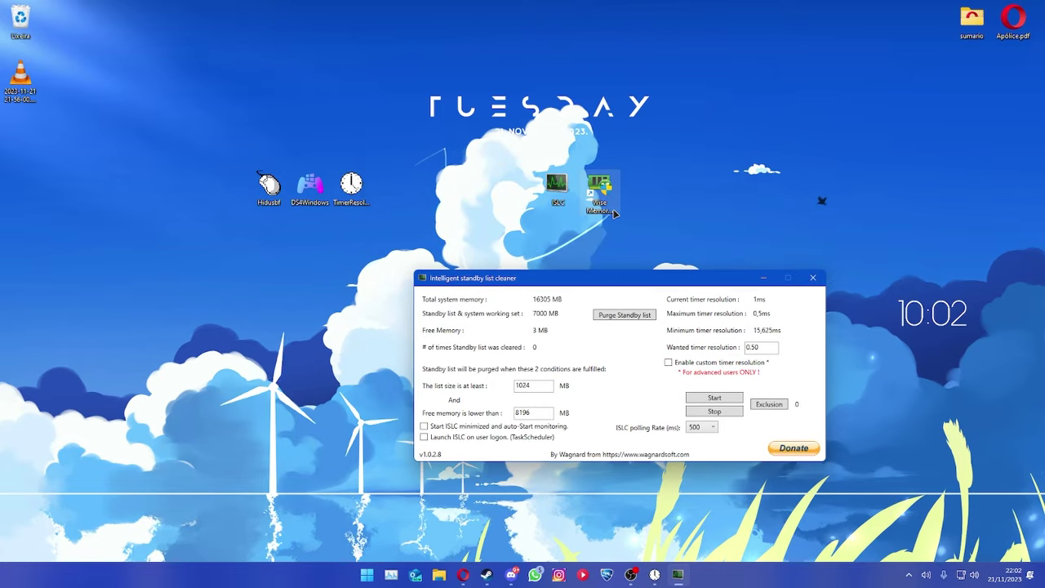
drag(620, 277, 612, 153)
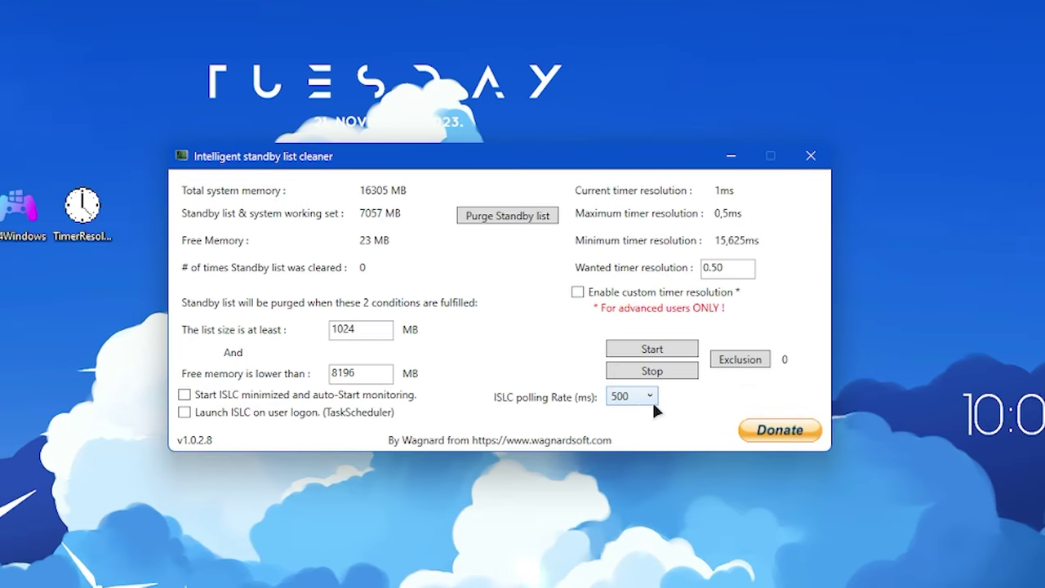
Set the ISLC polling rate to 1000 ms
click(630, 398)
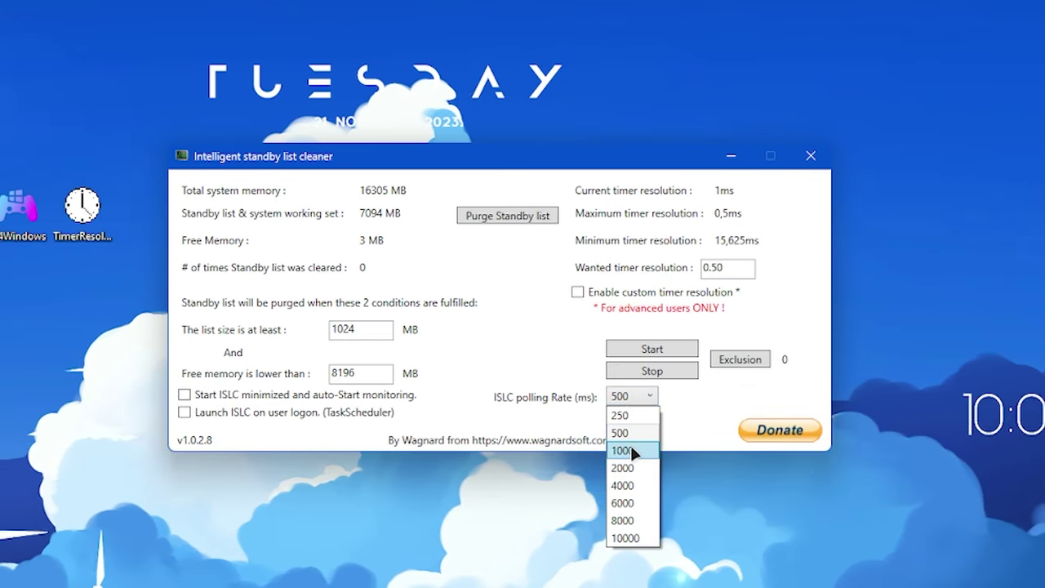
click(624, 397)
click(637, 399)
click(624, 450)
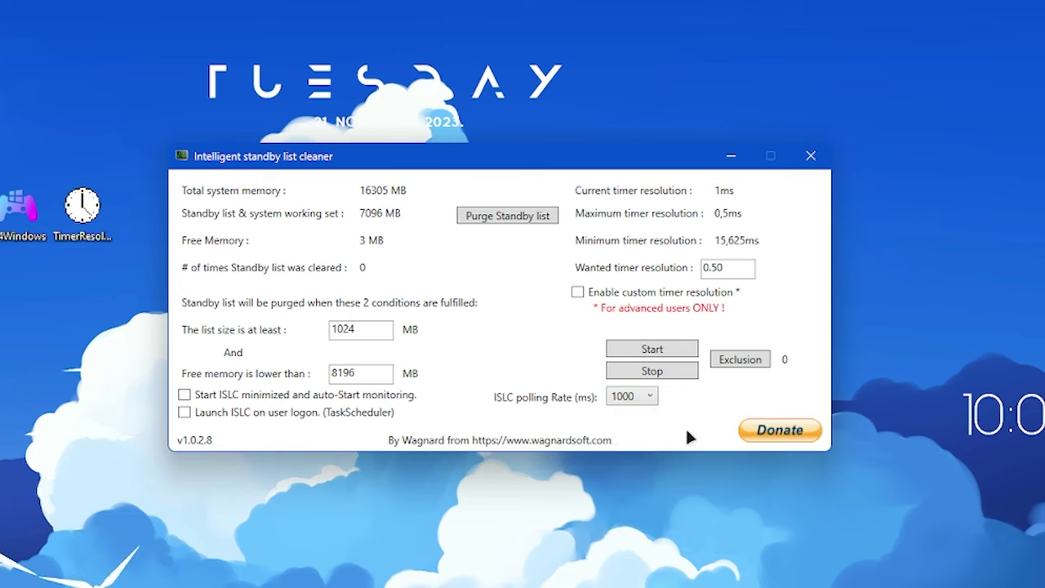
click(622, 397)
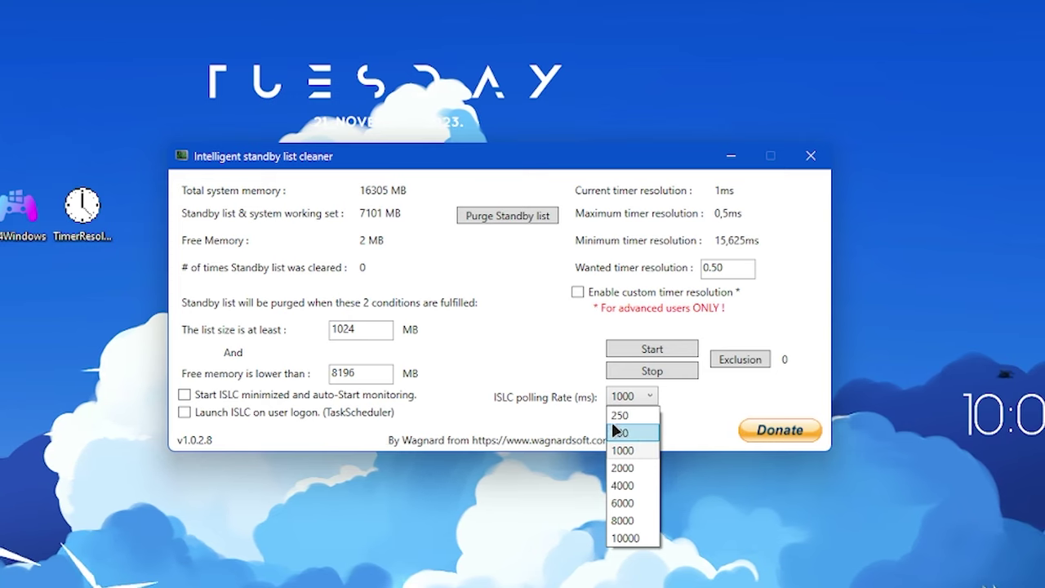
click(709, 402)
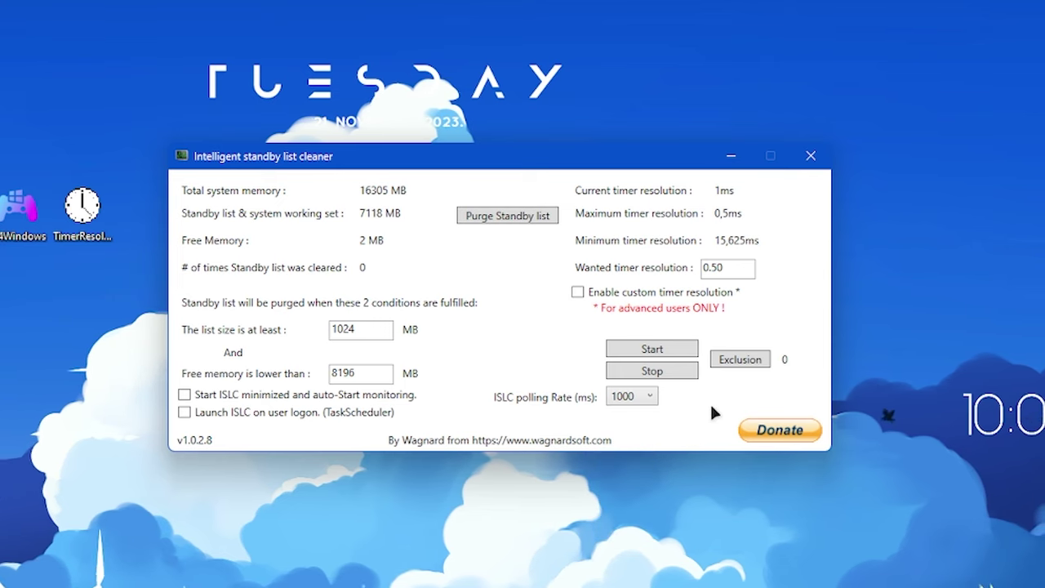
click(650, 402)
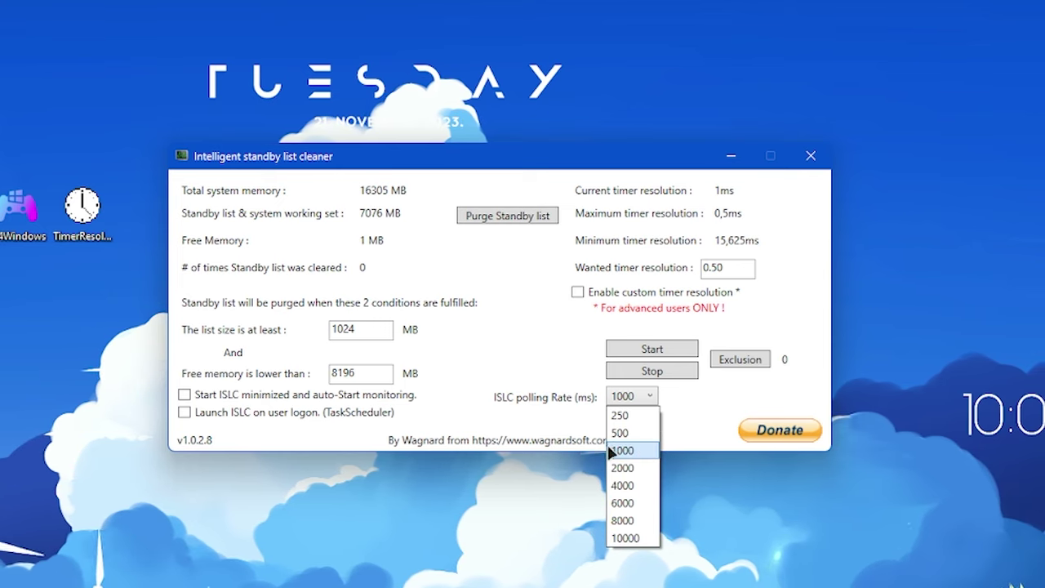
click(711, 406)
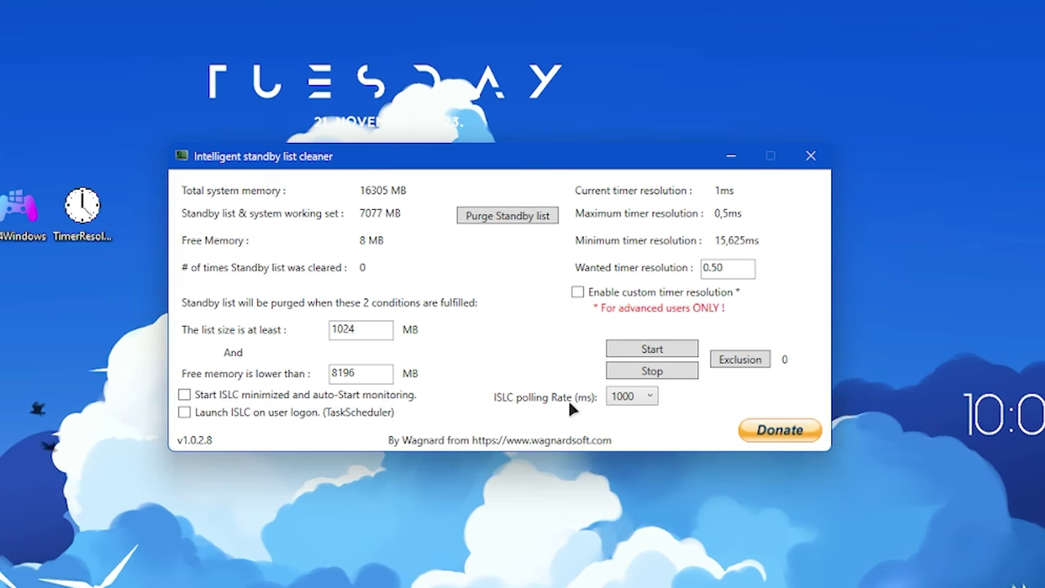
click(627, 397)
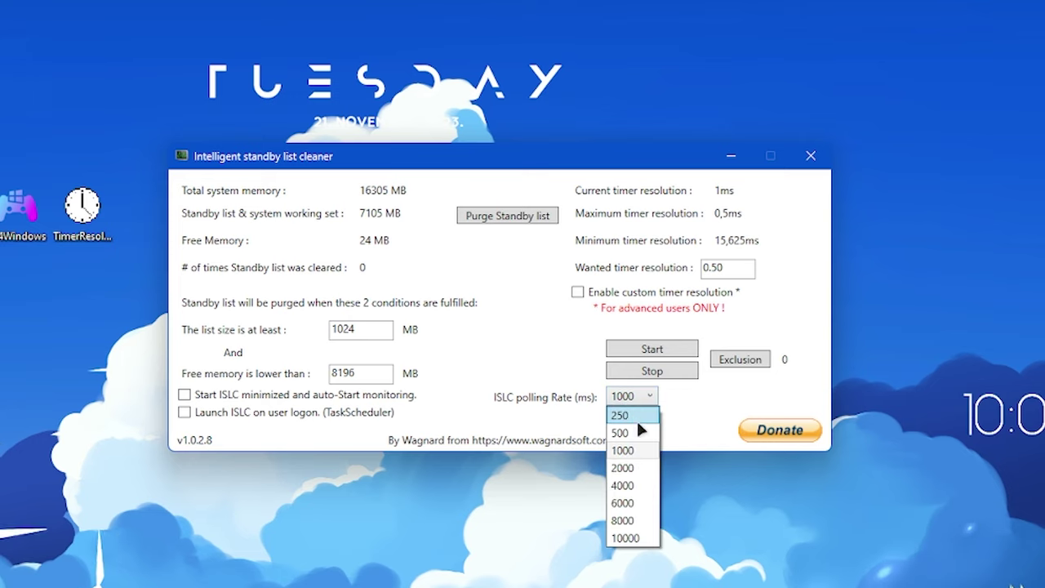
click(709, 400)
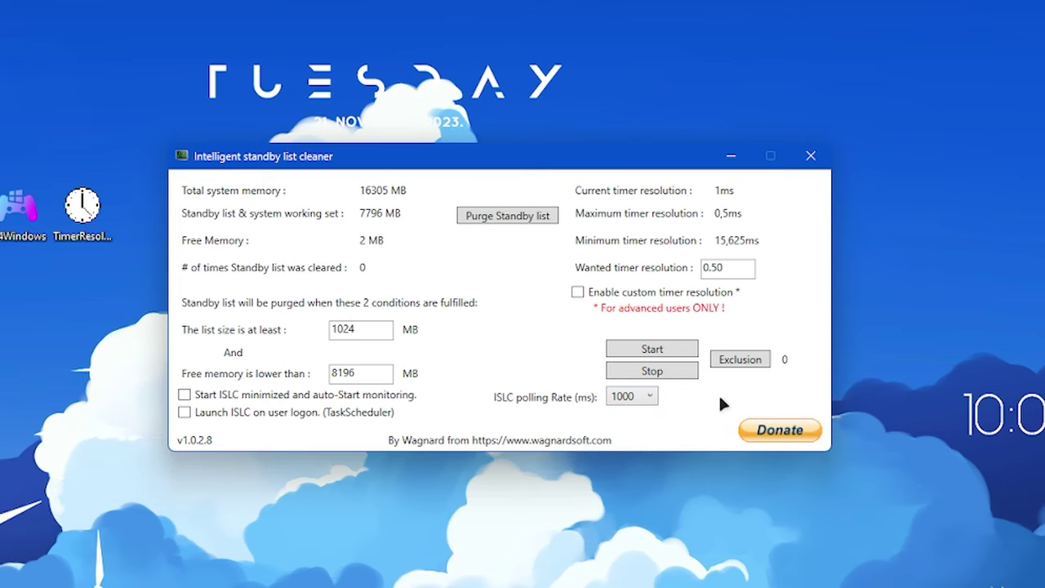
Enable the custom timer resolution at 0.50, keep the 1000 ms polling rate, and start, stop and restart ISLC monitoring
click(632, 396)
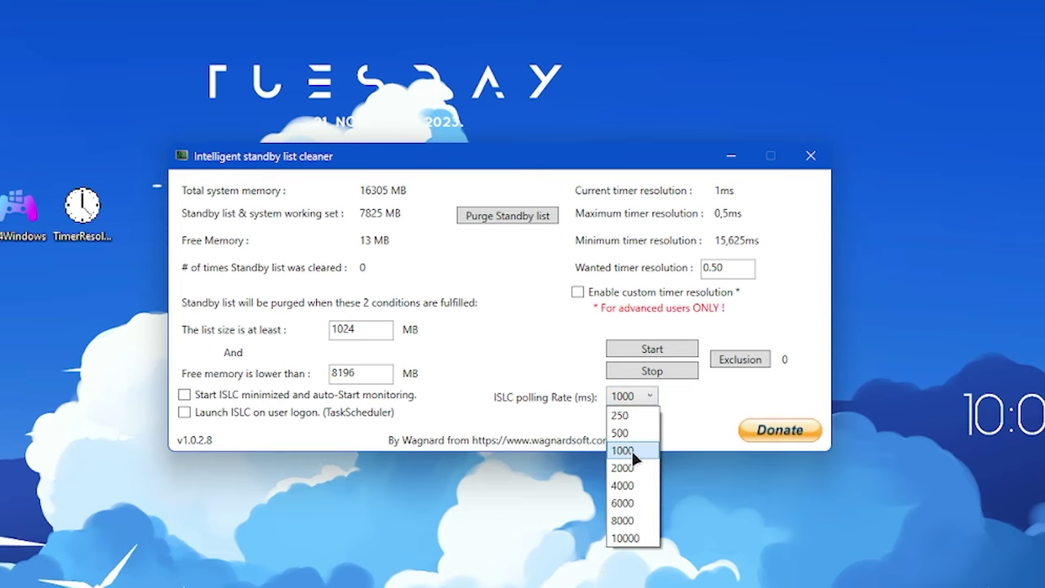
click(709, 397)
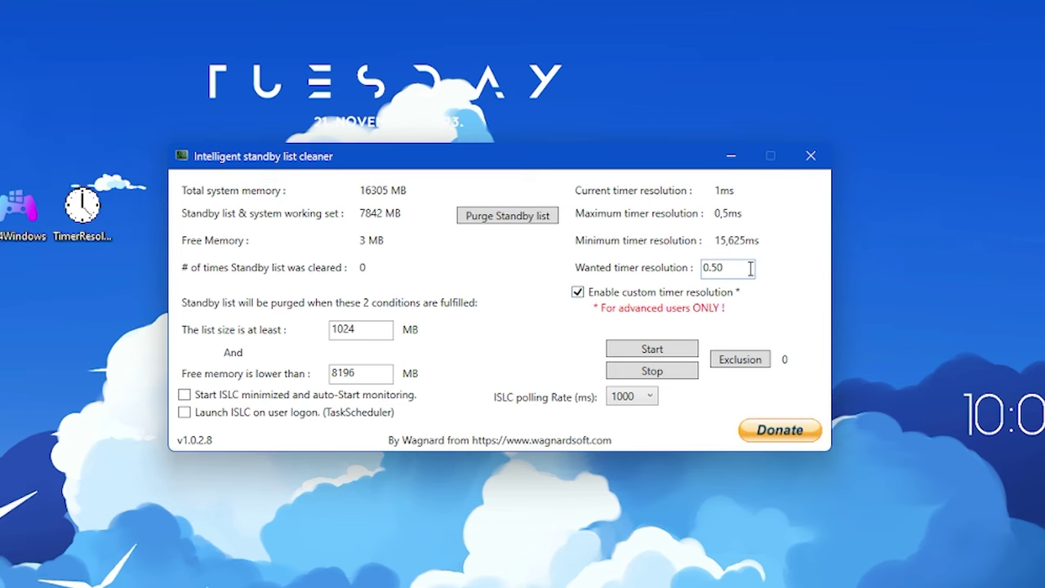
click(658, 349)
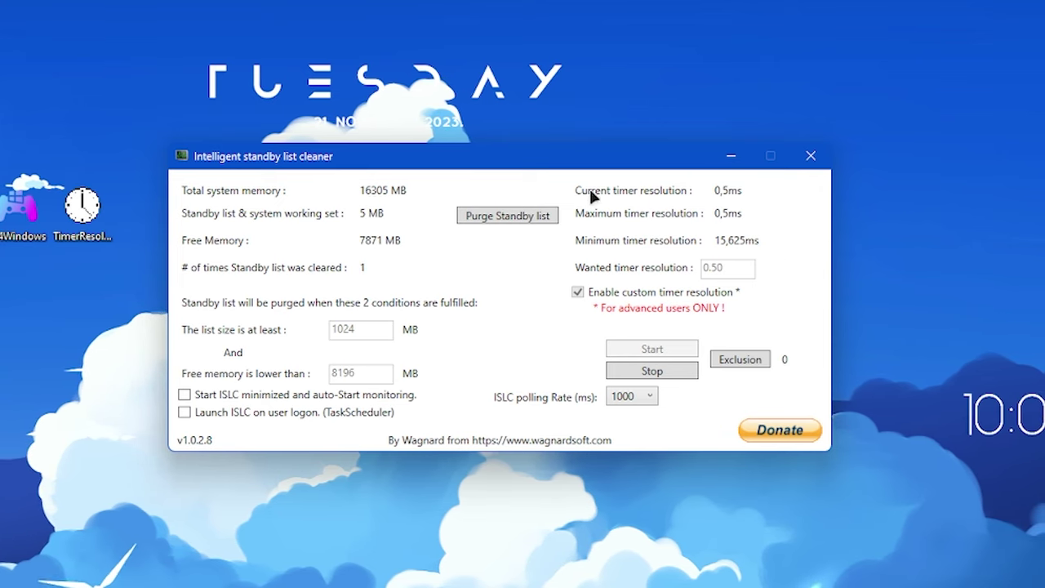
click(670, 368)
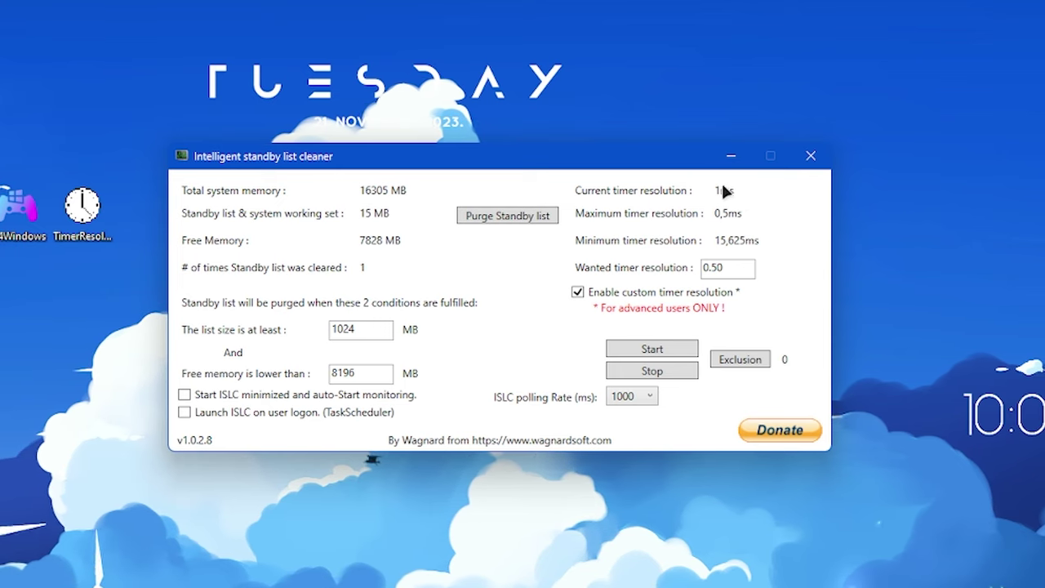
click(681, 351)
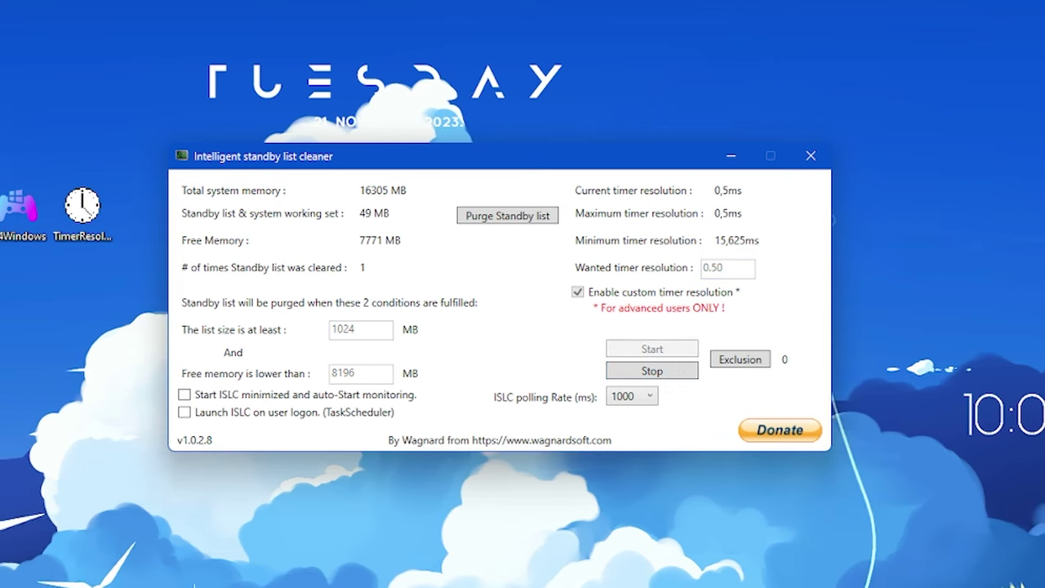
drag(383, 292, 676, 229)
drag(609, 235, 426, 174)
click(498, 163)
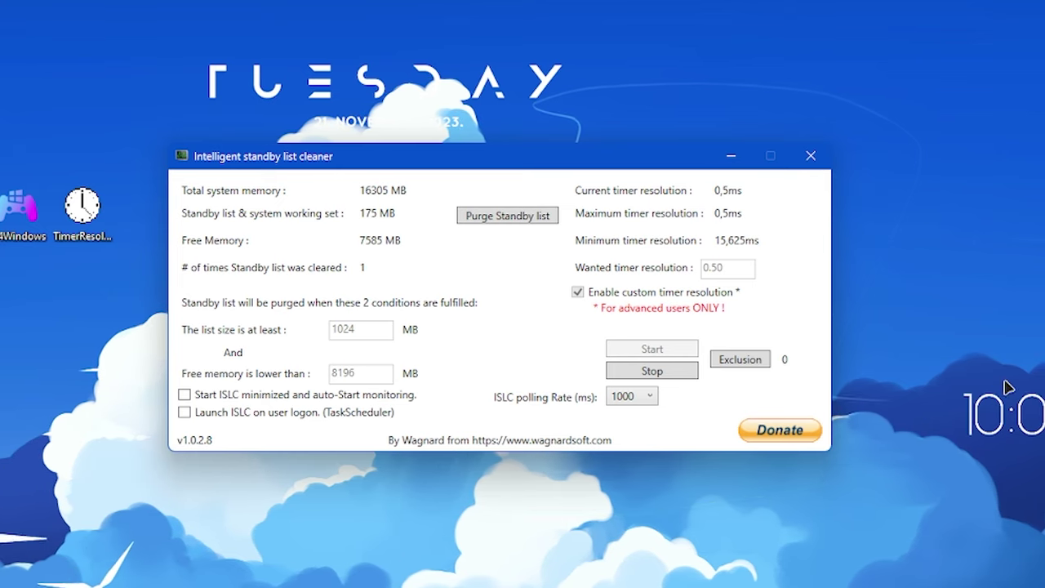
right_click(857, 364)
click(623, 167)
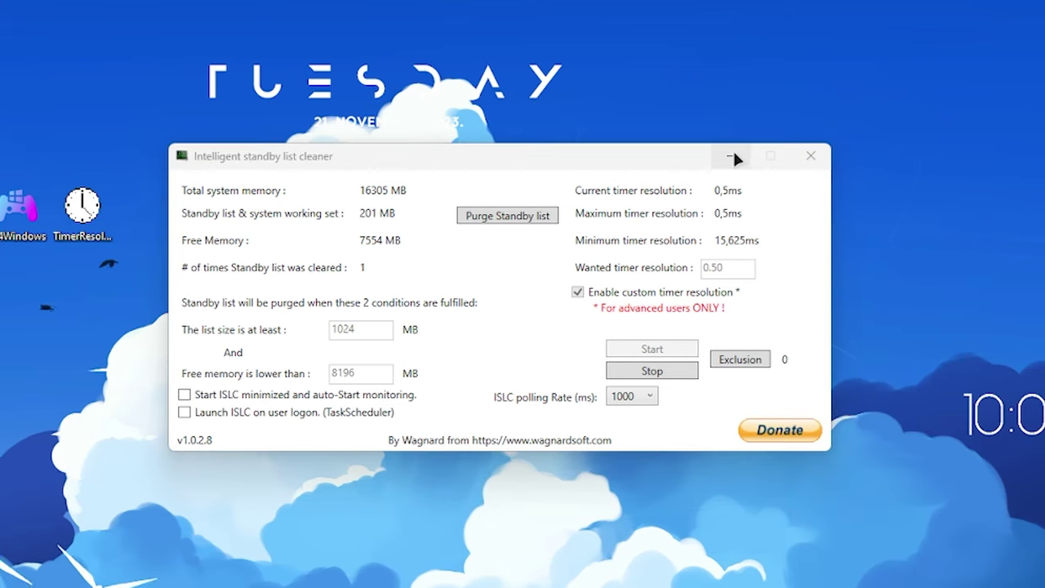
Reposition the Intelligent standby list cleaner window and minimize it to clear the desktop
drag(665, 166, 670, 247)
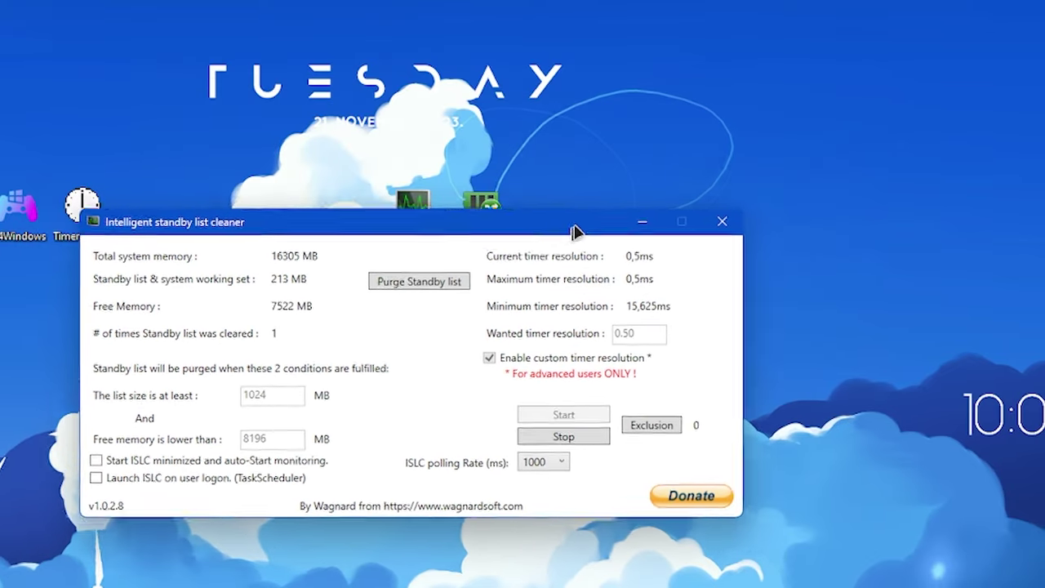
click(769, 239)
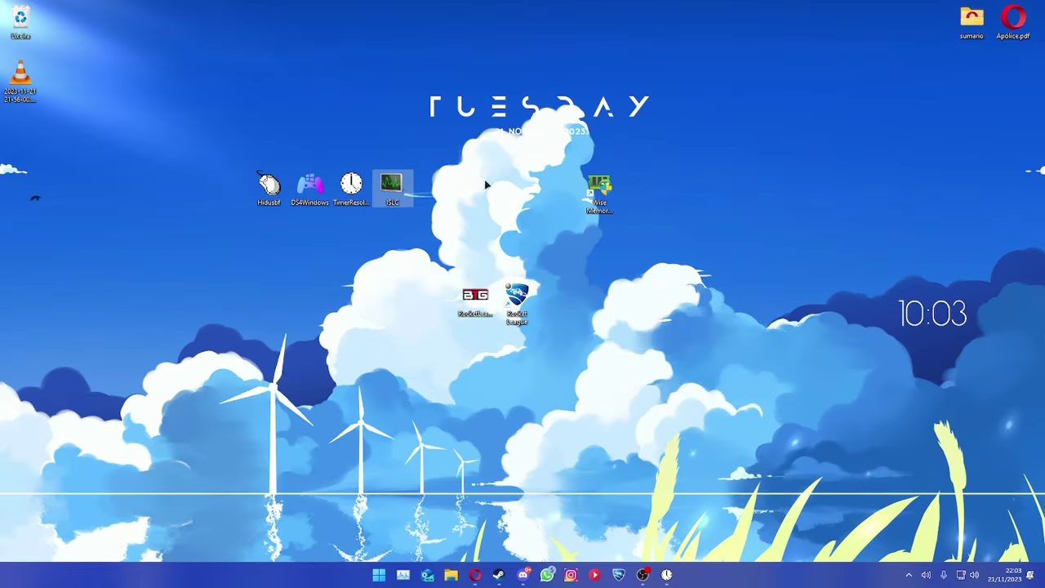
drag(474, 168, 536, 192)
Launch Wise Memory Optimizer, decline the new version download and move its window beside the desktop icons
double_click(599, 186)
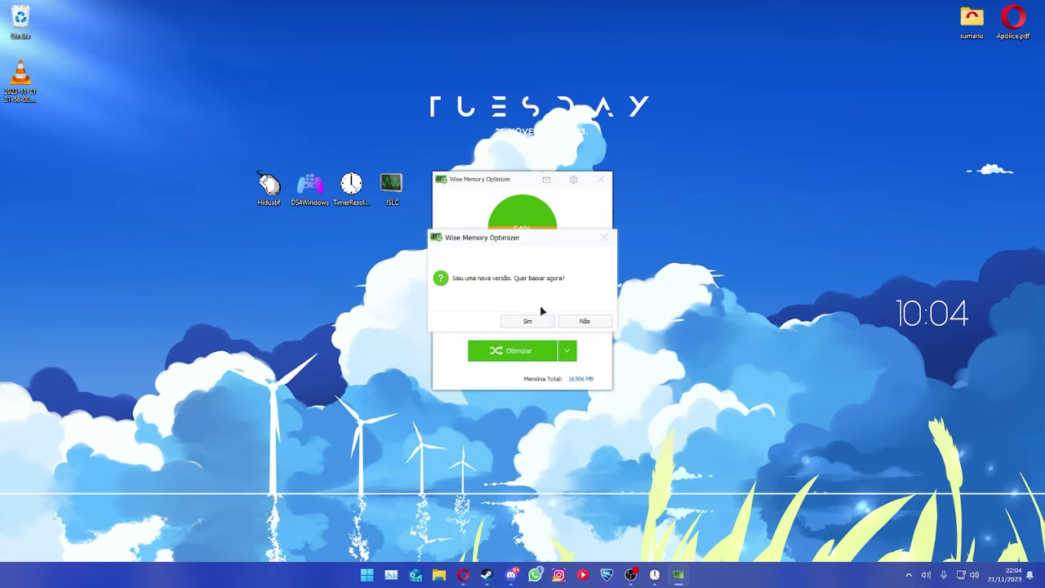
click(581, 322)
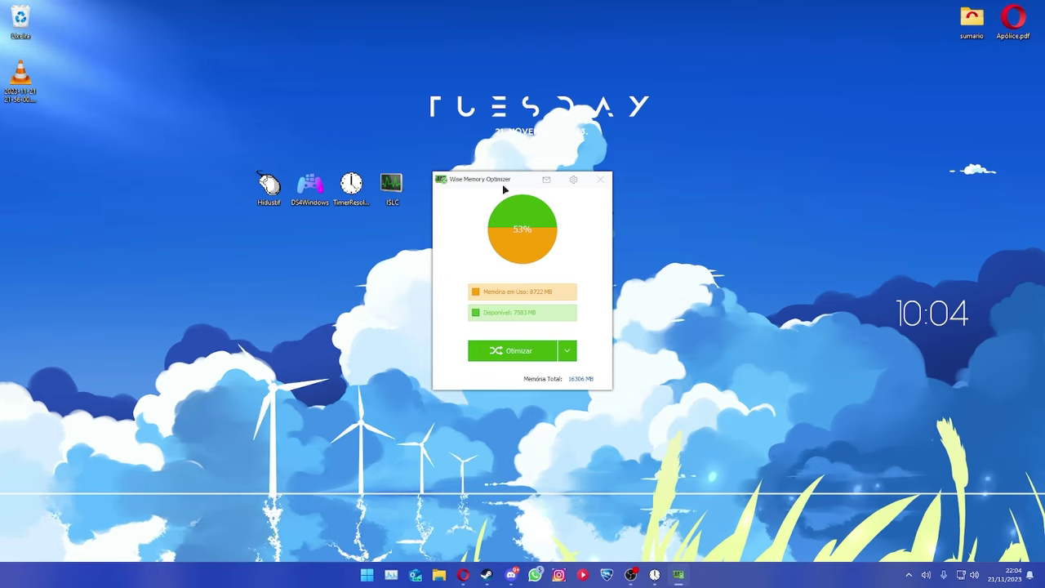
drag(505, 189, 717, 218)
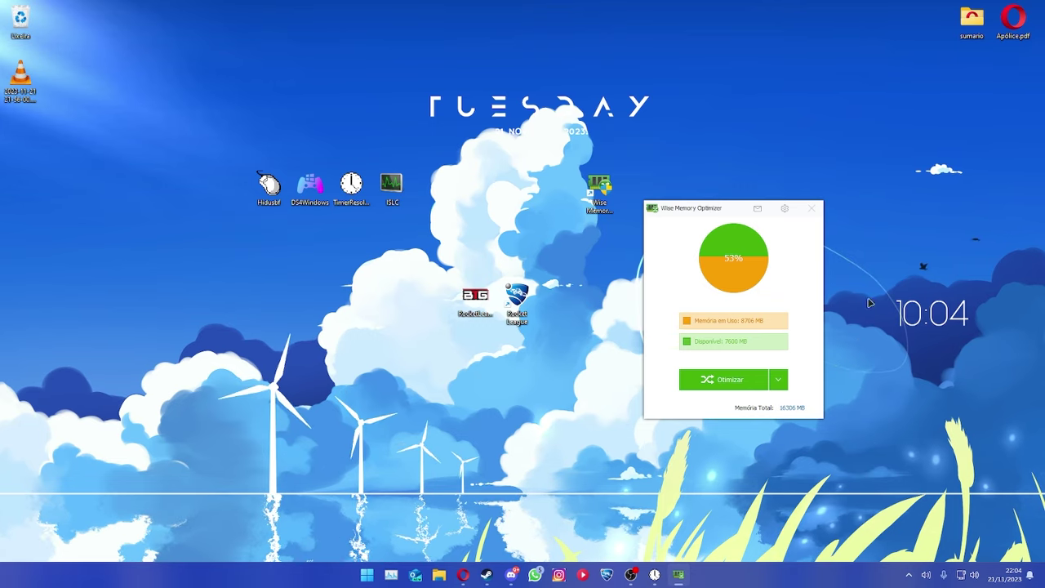
Add Limpar RAM de espera and Desfragmentar a RAM to the memory optimization options
click(780, 379)
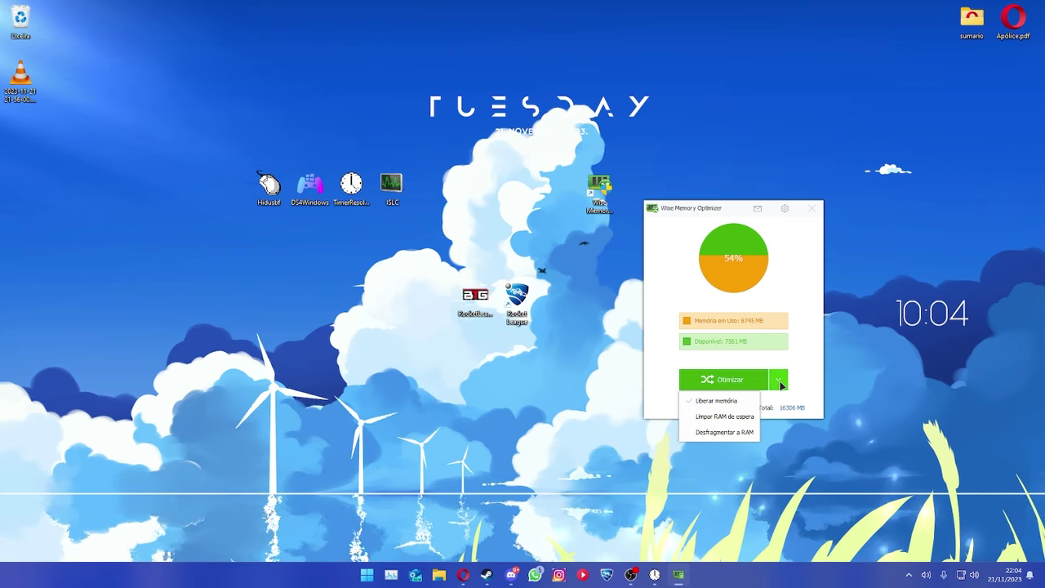
click(719, 416)
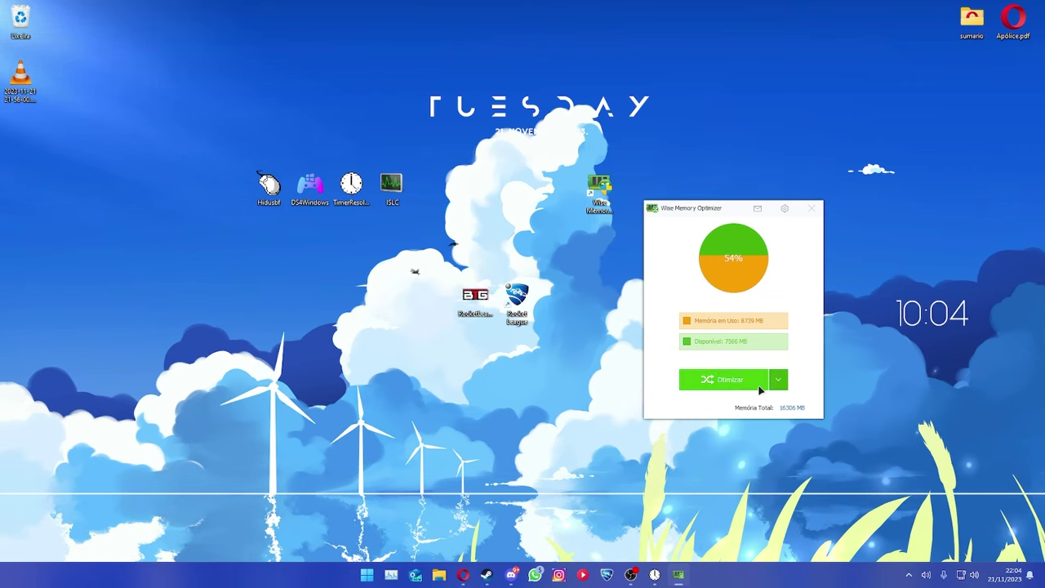
click(778, 380)
click(719, 418)
click(778, 380)
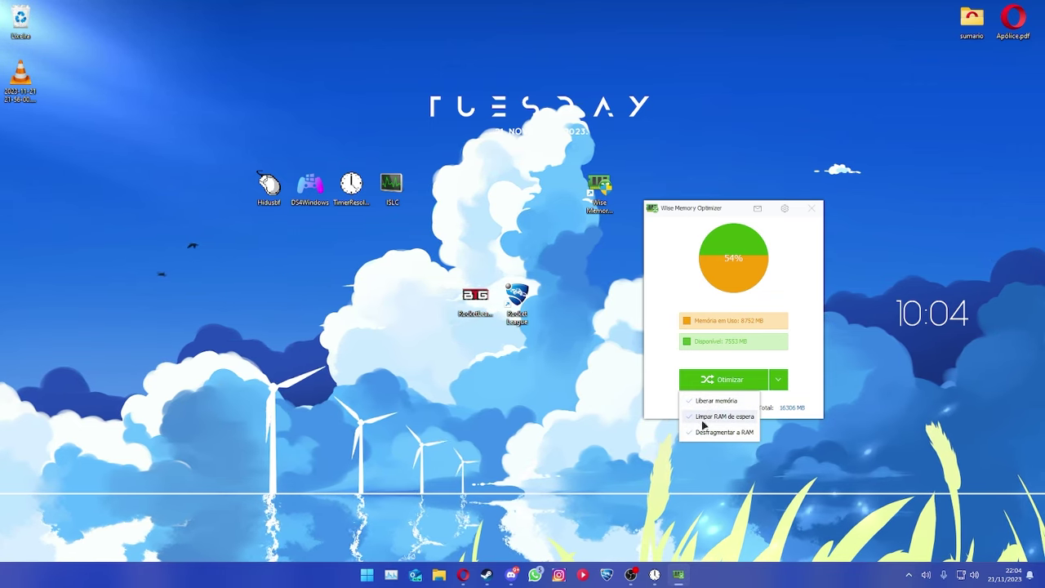
Turn off Limpar RAM de espera and Desfragmentar a RAM, keeping only Liberar memória enabled
click(740, 417)
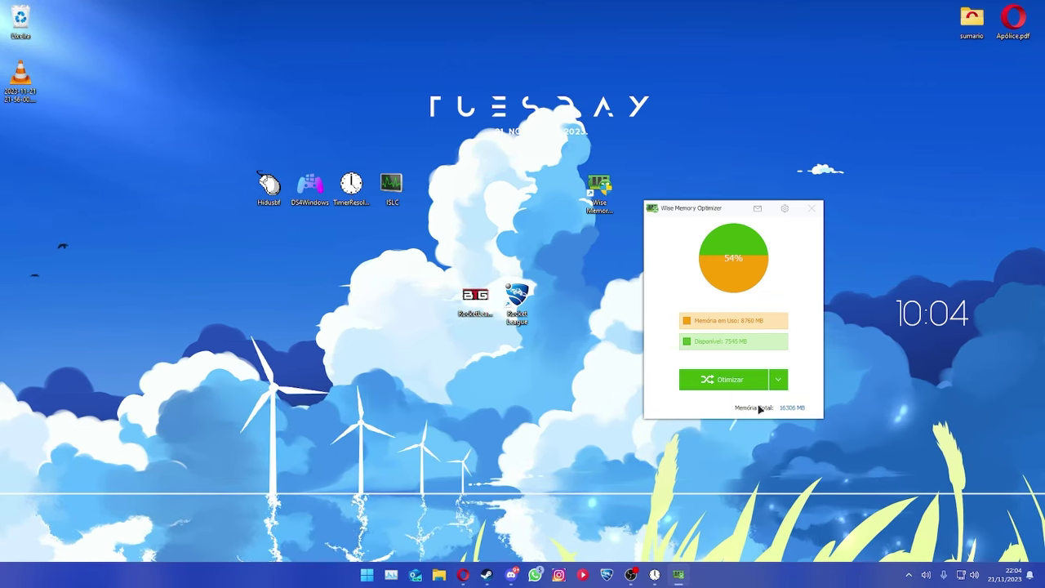
click(778, 380)
click(702, 432)
click(778, 379)
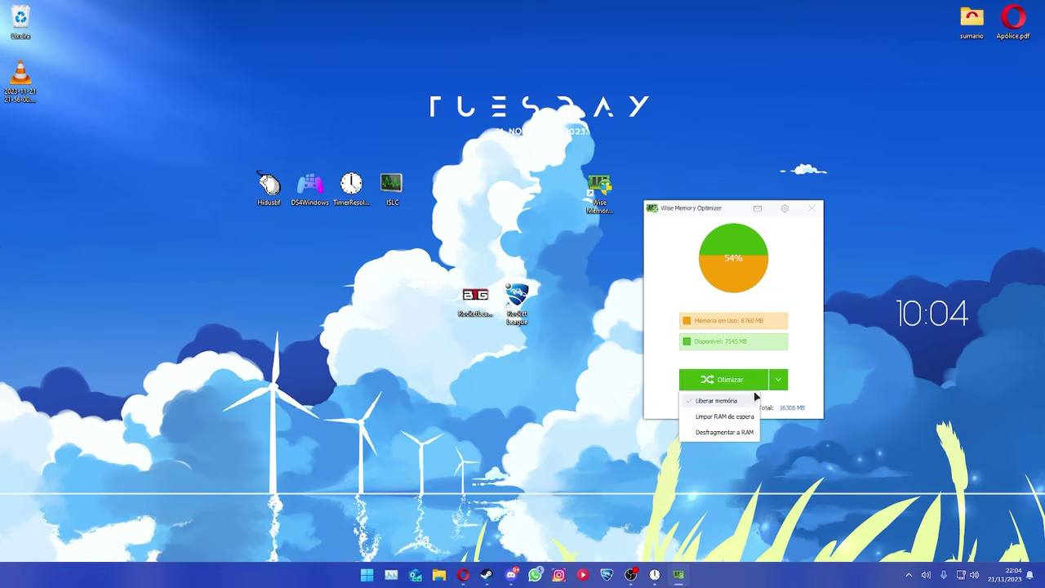
click(762, 386)
Run the memory optimization and close Wise Memory Optimizer
click(723, 383)
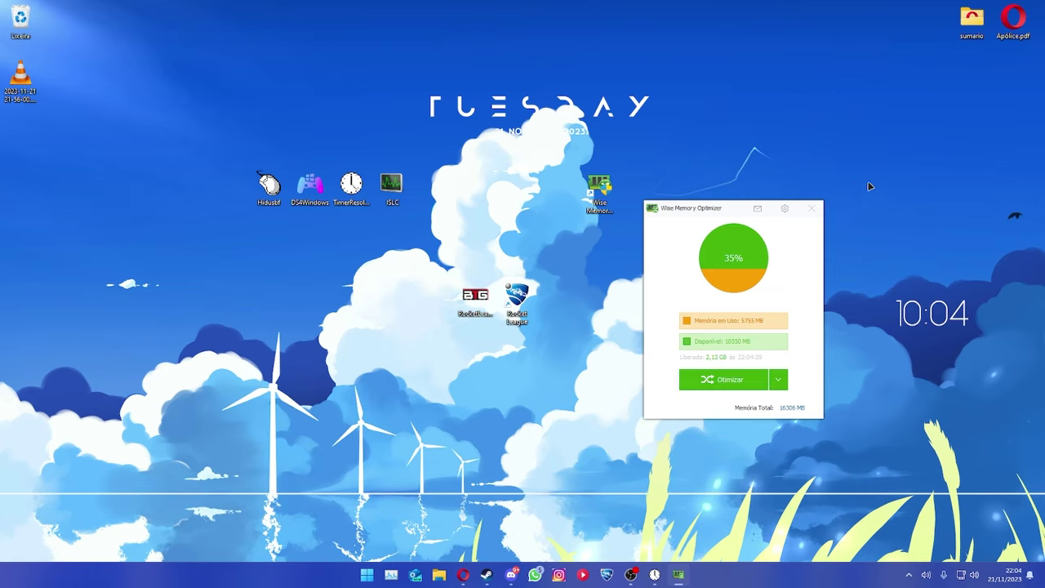
click(810, 212)
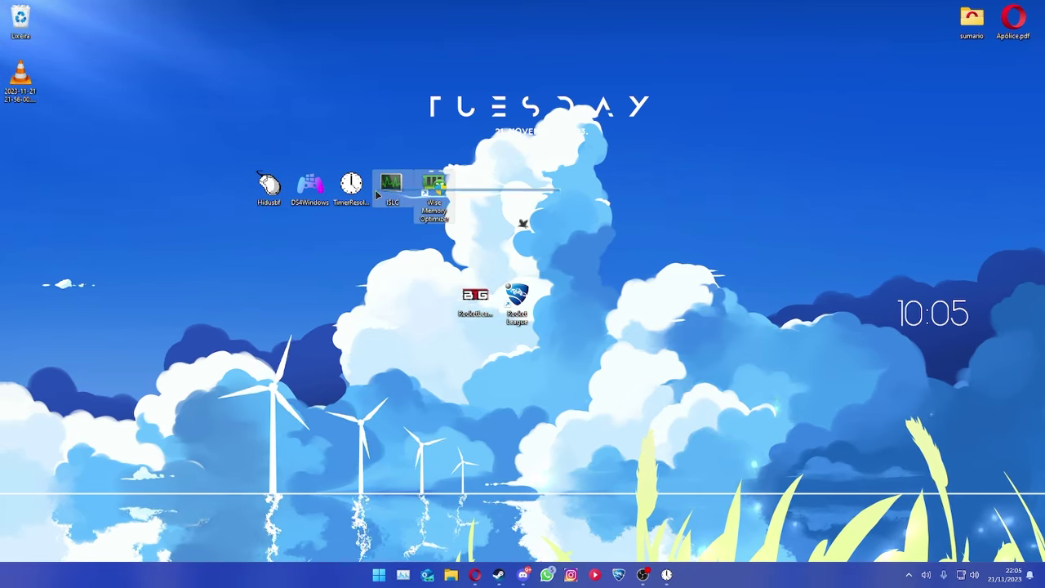
Run Setup.exe from the DRIVER folder inside Hidusbf and reposition the USB Devices Rate Setup window
click(270, 185)
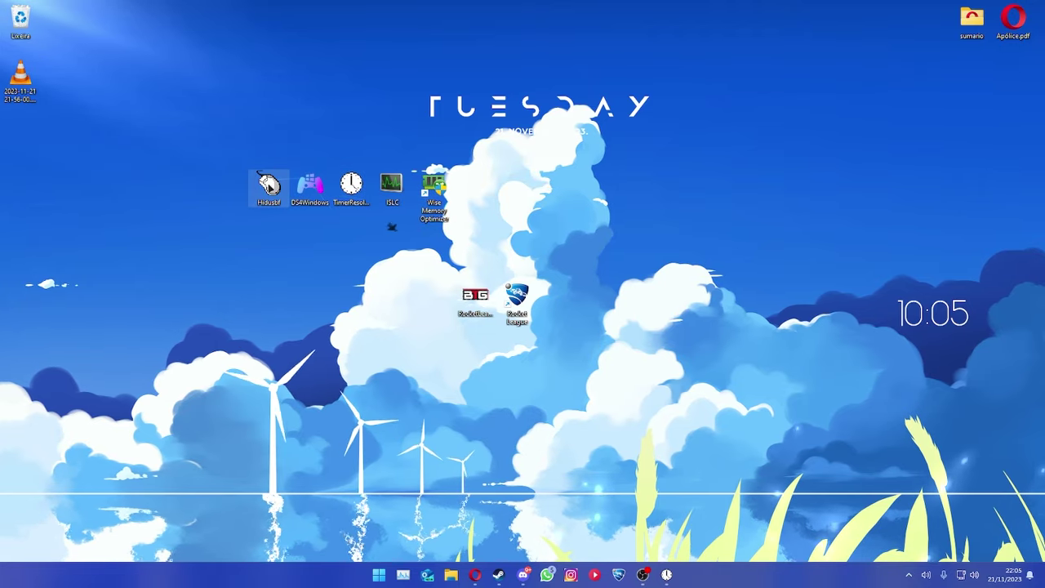
double_click(269, 184)
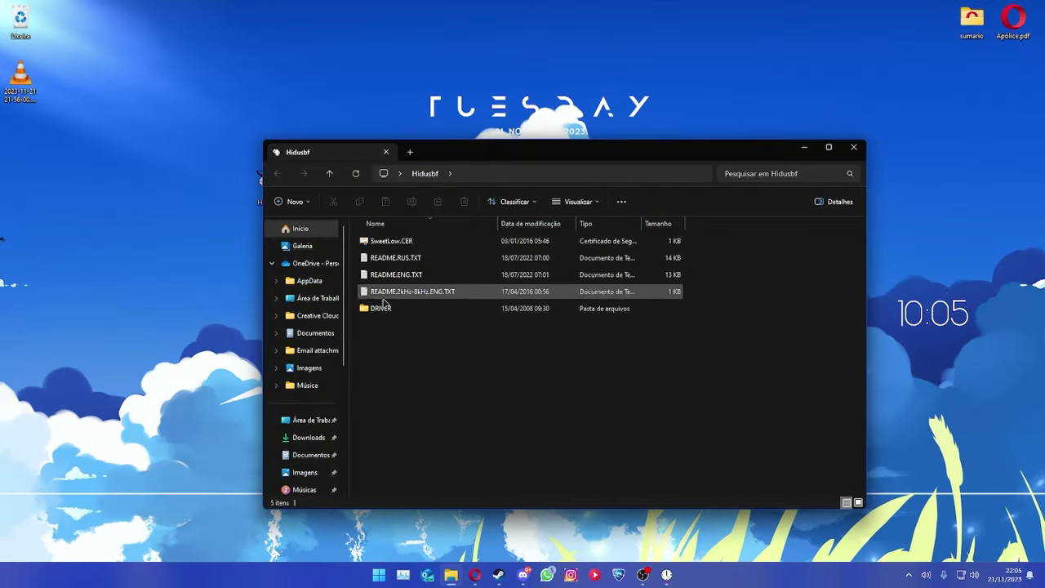
double_click(382, 307)
drag(546, 157, 670, 145)
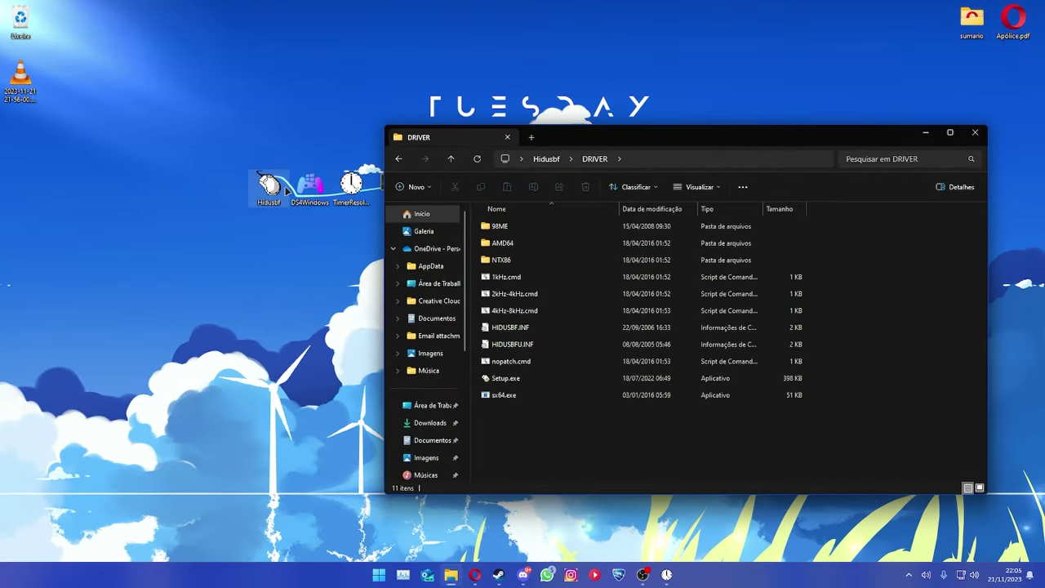
double_click(506, 378)
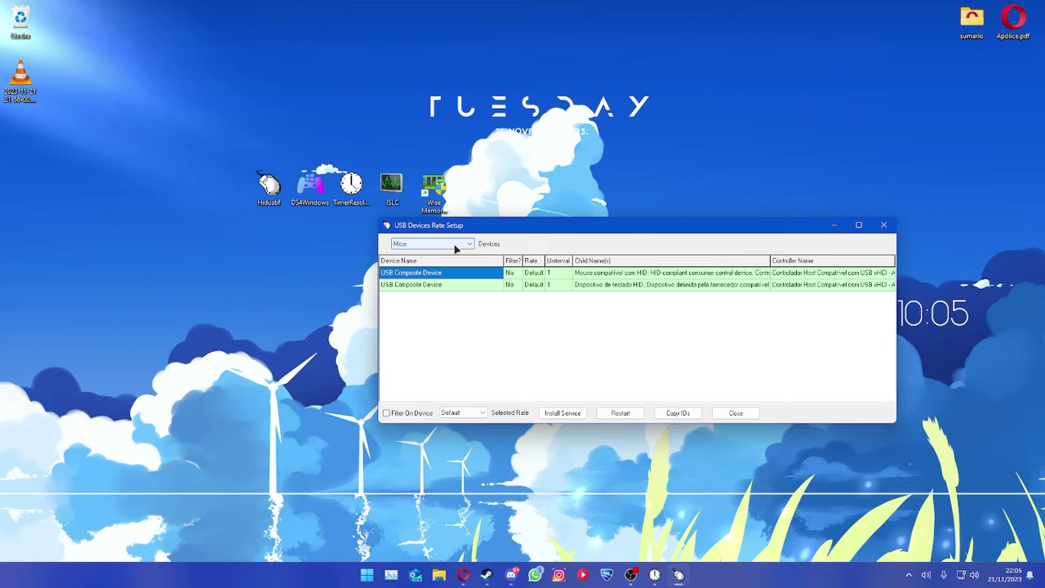
drag(527, 216, 478, 227)
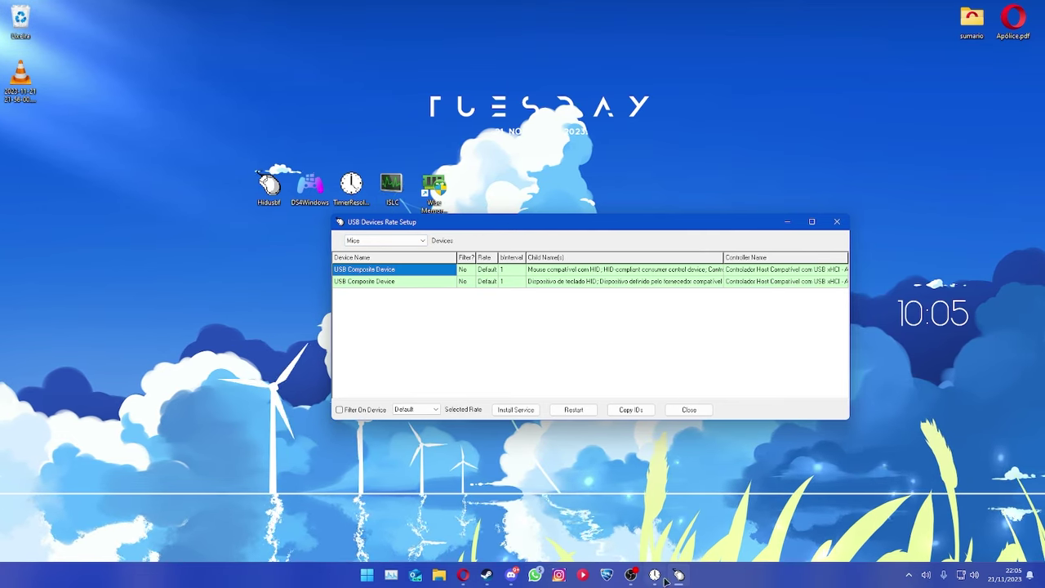
Bring the Intelligent standby list cleaner window back up from the background apps and close it
click(909, 574)
click(864, 496)
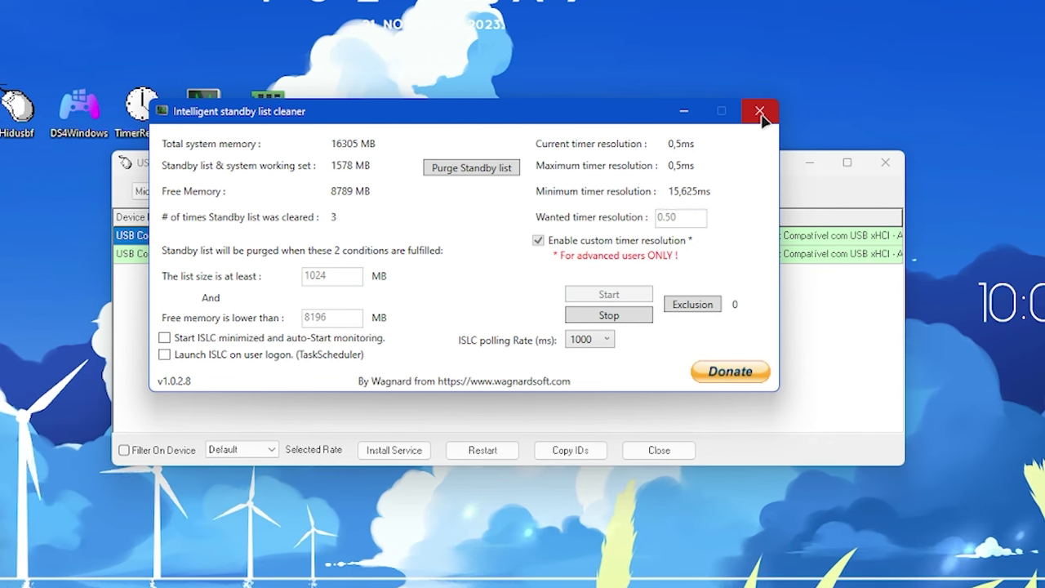
click(761, 111)
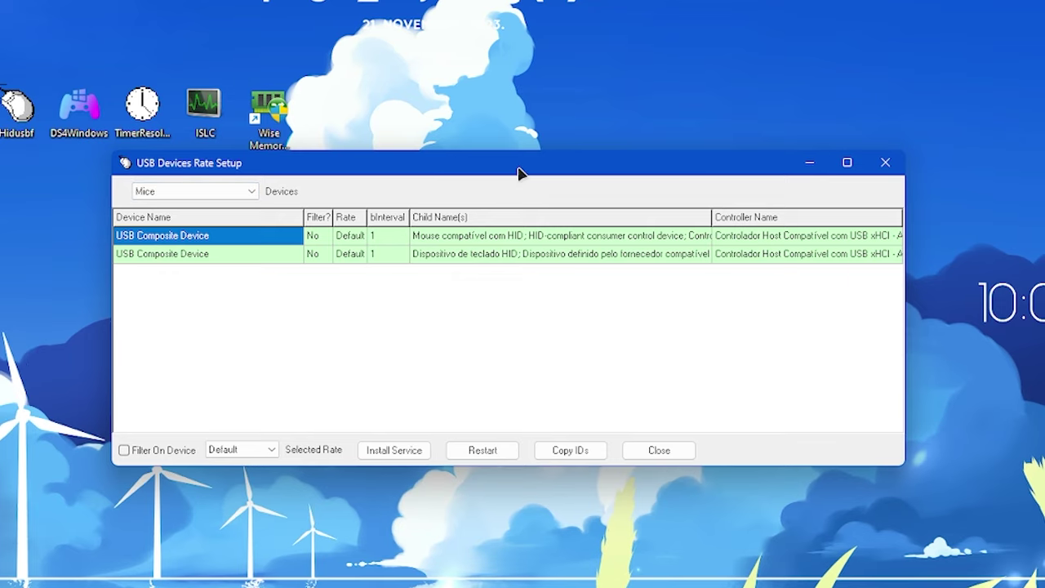
Move the USB Devices Rate Setup window away from the desktop icons and set its device filter to All
drag(518, 173, 501, 276)
click(171, 296)
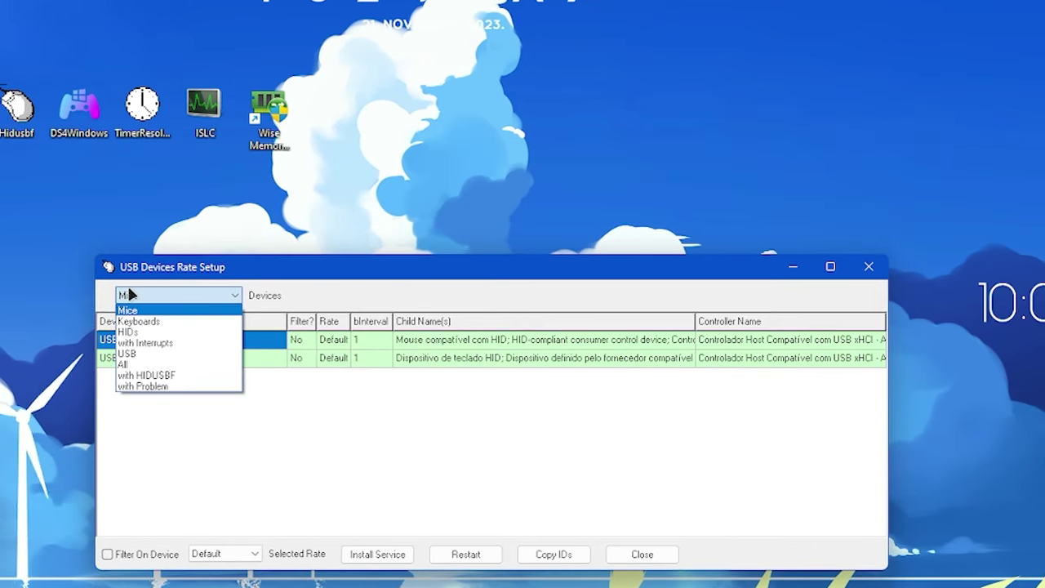
click(134, 364)
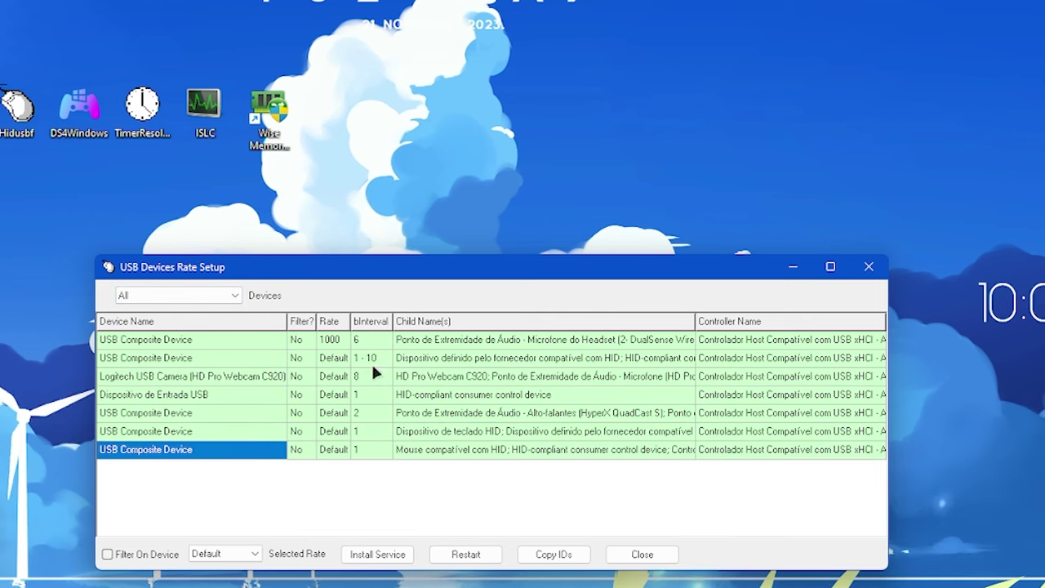
Go through the listed USB devices one by one to look for the controller's entry
click(191, 432)
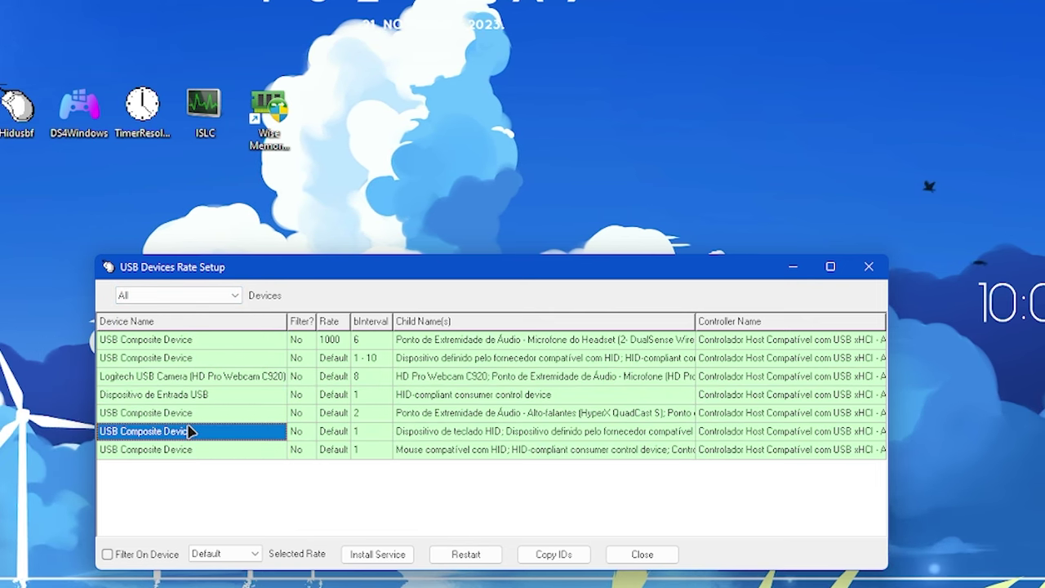
click(205, 412)
click(216, 394)
click(231, 376)
click(233, 357)
click(233, 340)
click(220, 357)
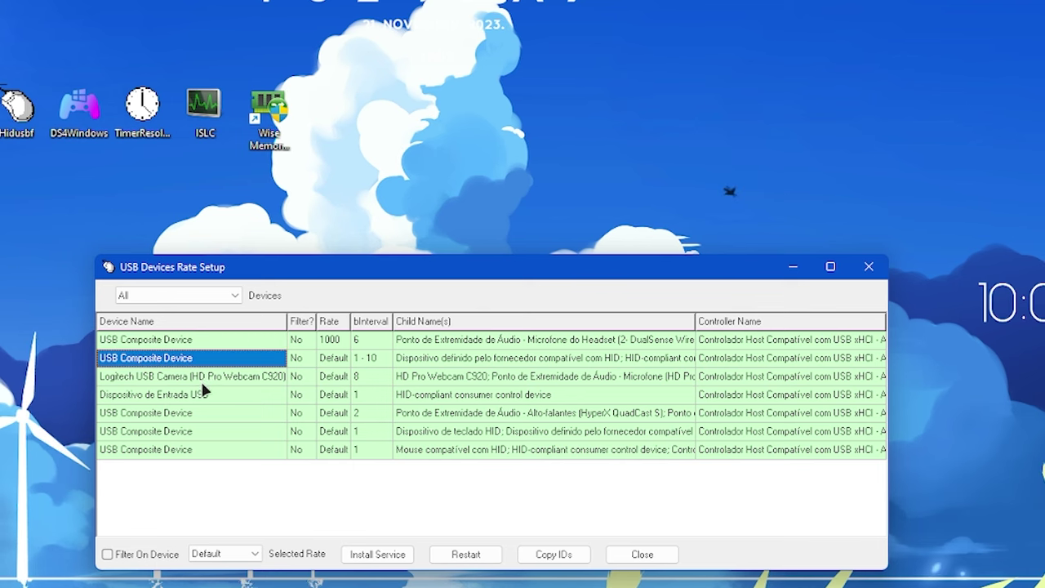
click(208, 375)
click(205, 395)
click(210, 413)
click(205, 394)
click(194, 431)
click(187, 449)
click(211, 413)
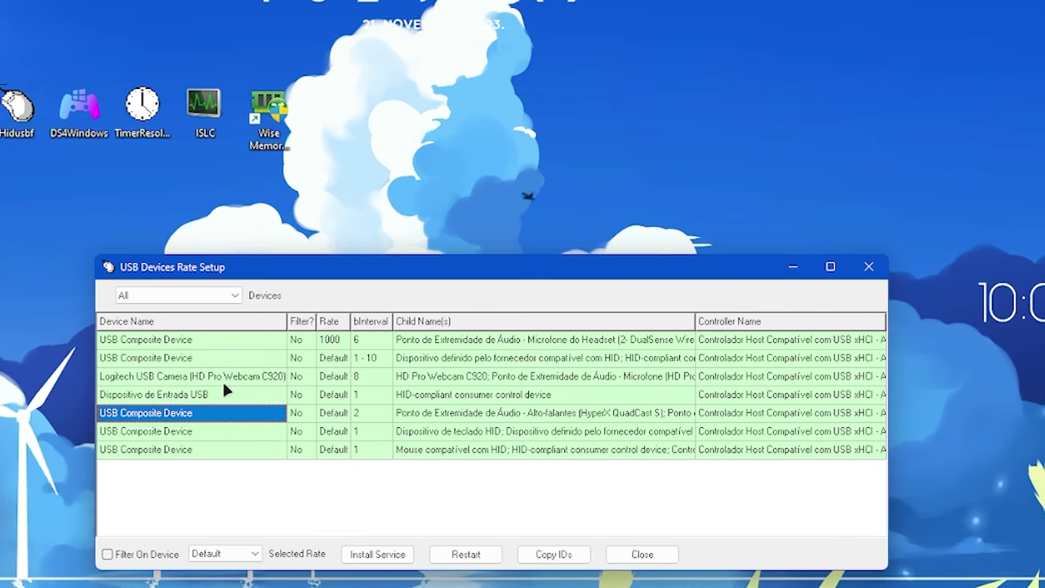
click(226, 395)
click(237, 375)
click(245, 358)
Widen the setup window and the Child Name(s) column, and select the DualSense Wireless Controller's USB Composite Device entry
click(506, 340)
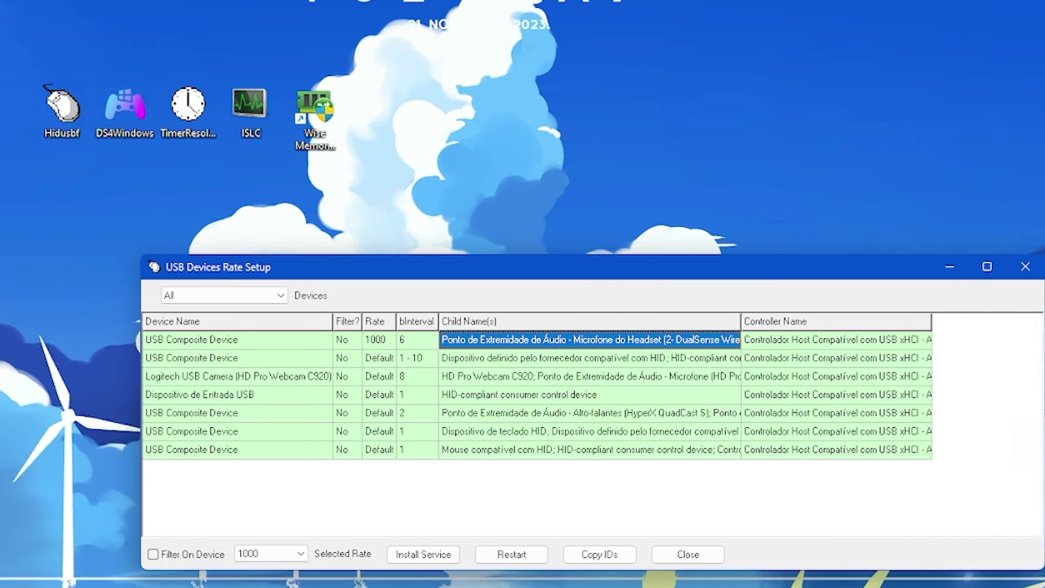
drag(706, 273, 576, 155)
drag(939, 229, 1031, 229)
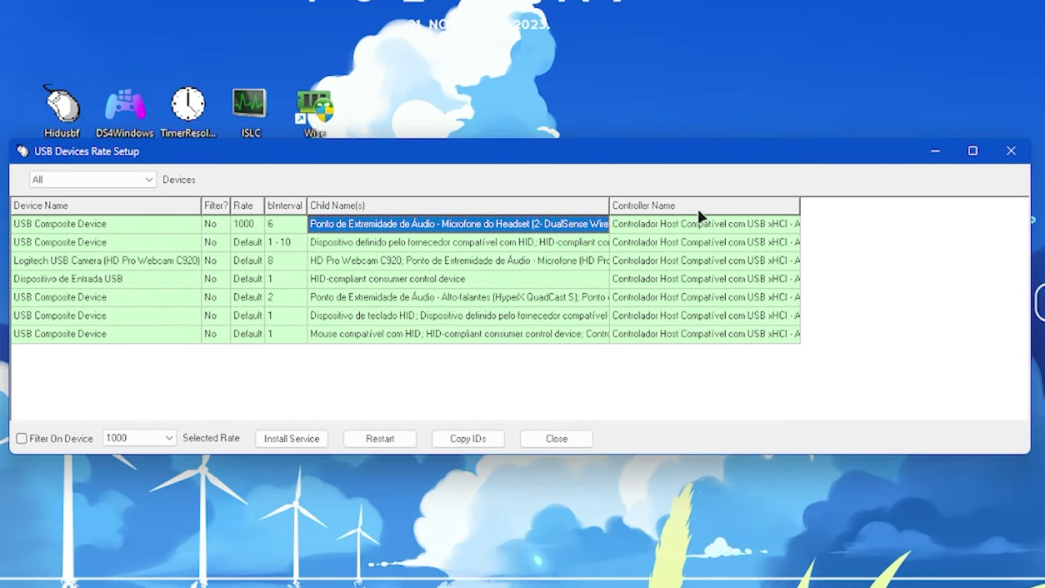
drag(611, 205, 849, 205)
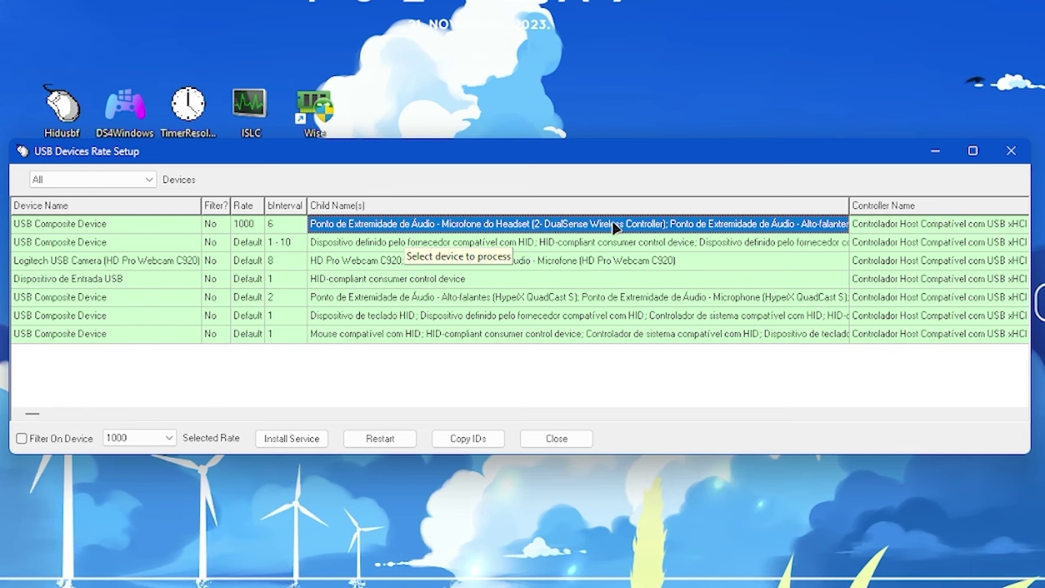
click(96, 224)
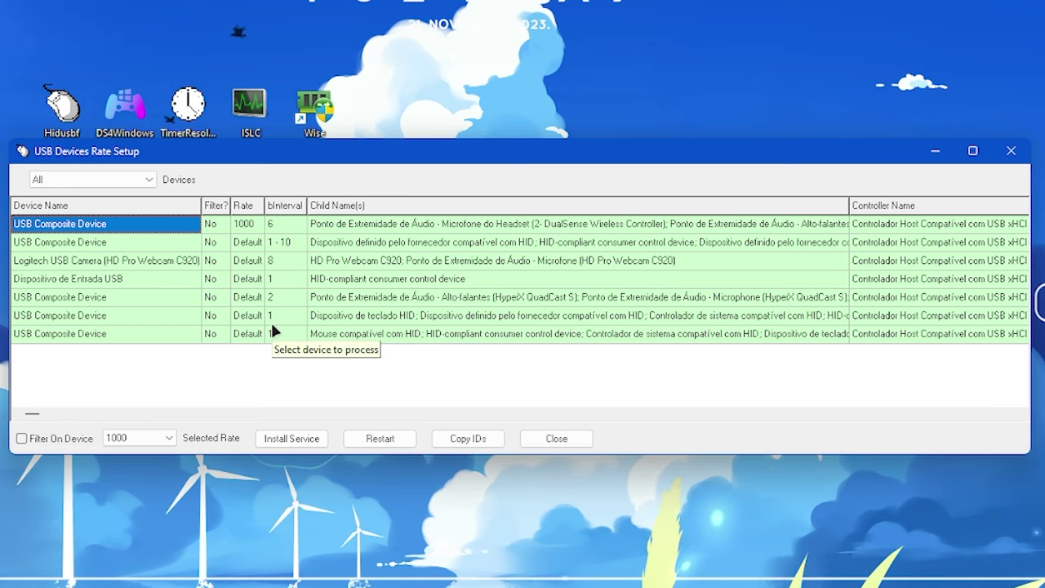
click(22, 439)
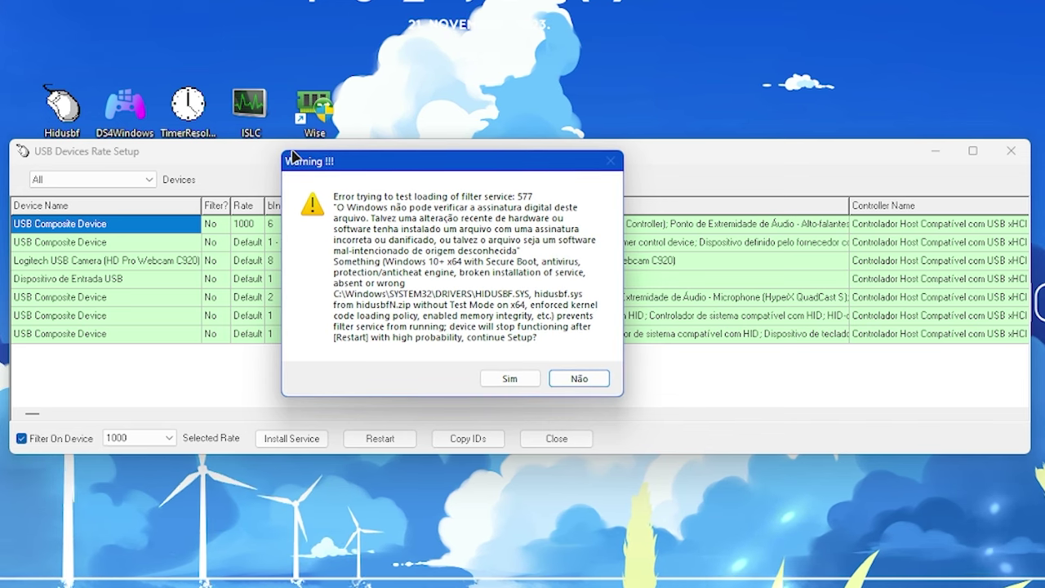
drag(292, 156, 317, 166)
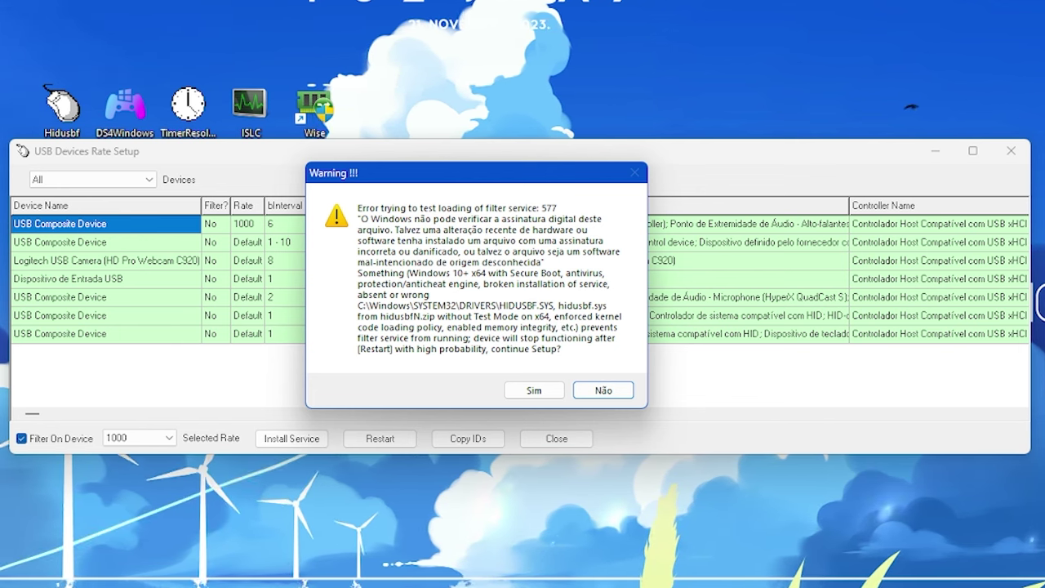
click(623, 391)
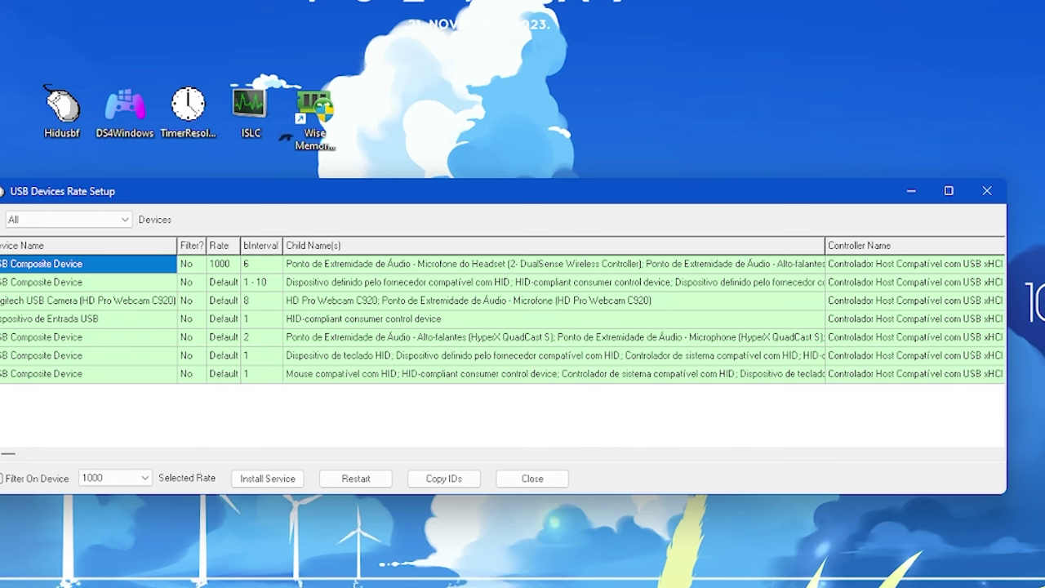
click(4, 481)
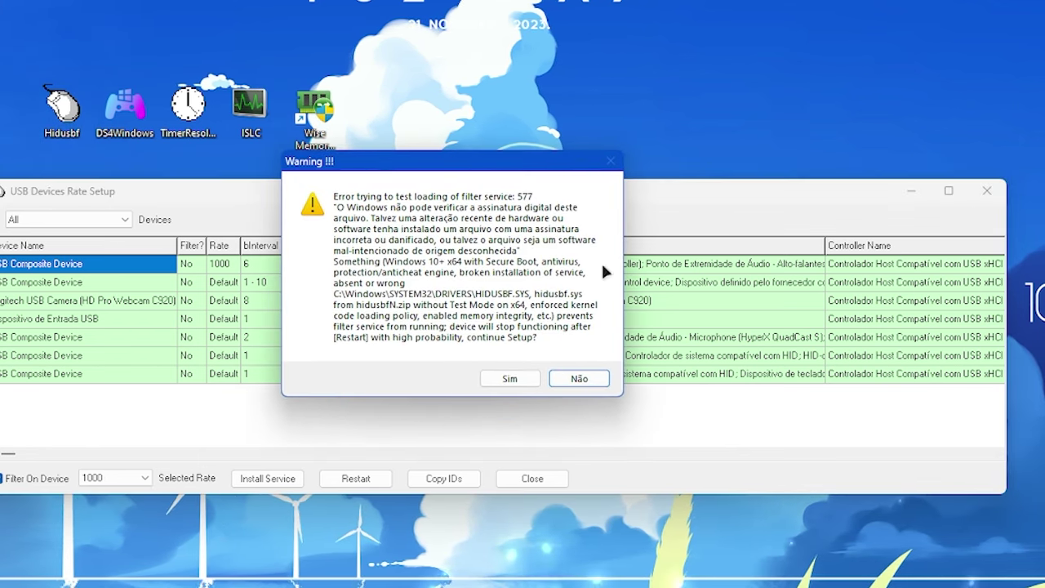
click(579, 378)
Enable Filter On Device for the DualSense controller's entry, accepting the filter service warning, and set its selected rate to 1000
click(5, 479)
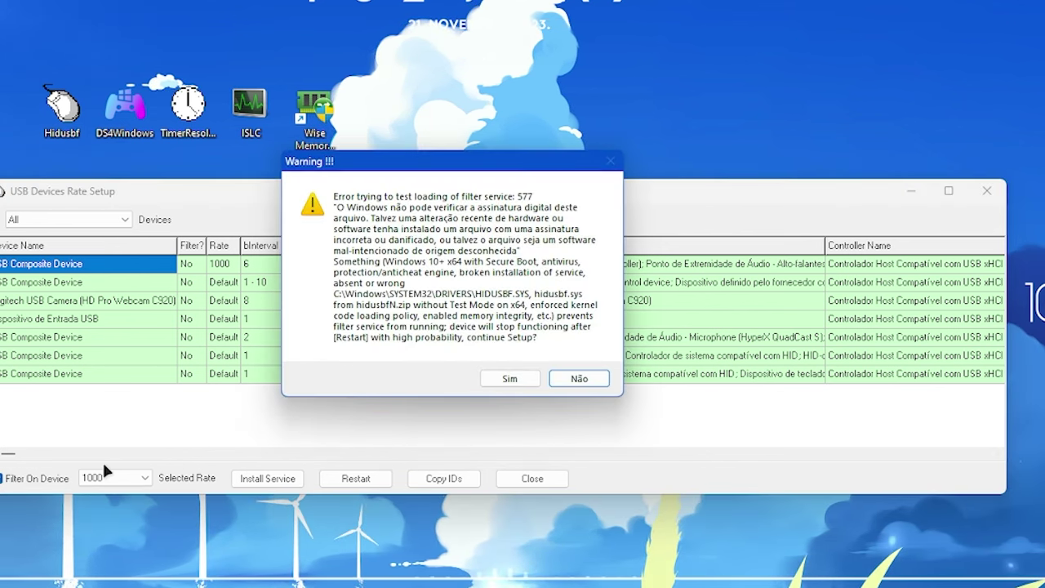
key(Left)
key(Return)
click(145, 477)
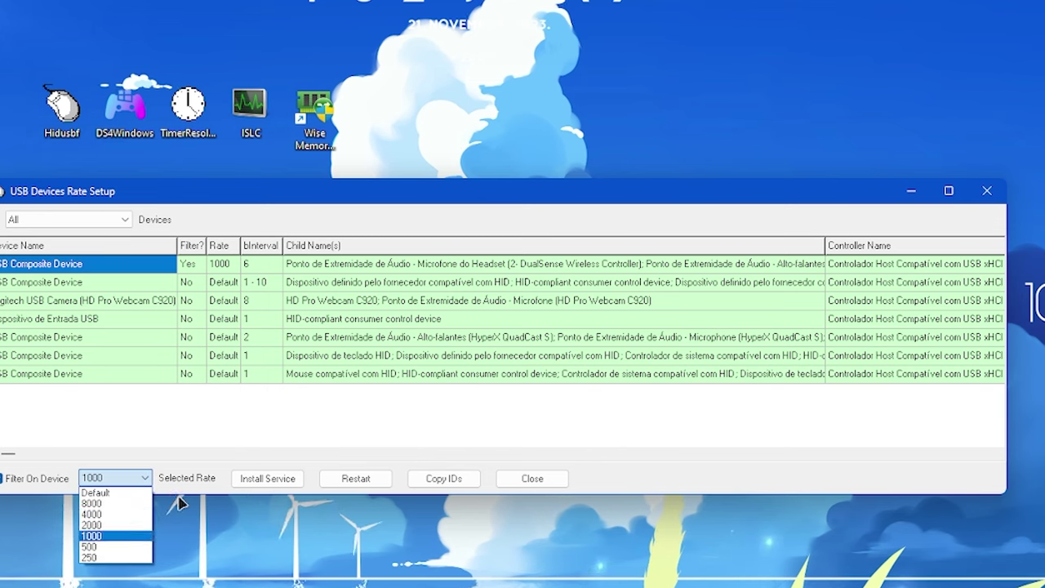
click(112, 493)
click(105, 480)
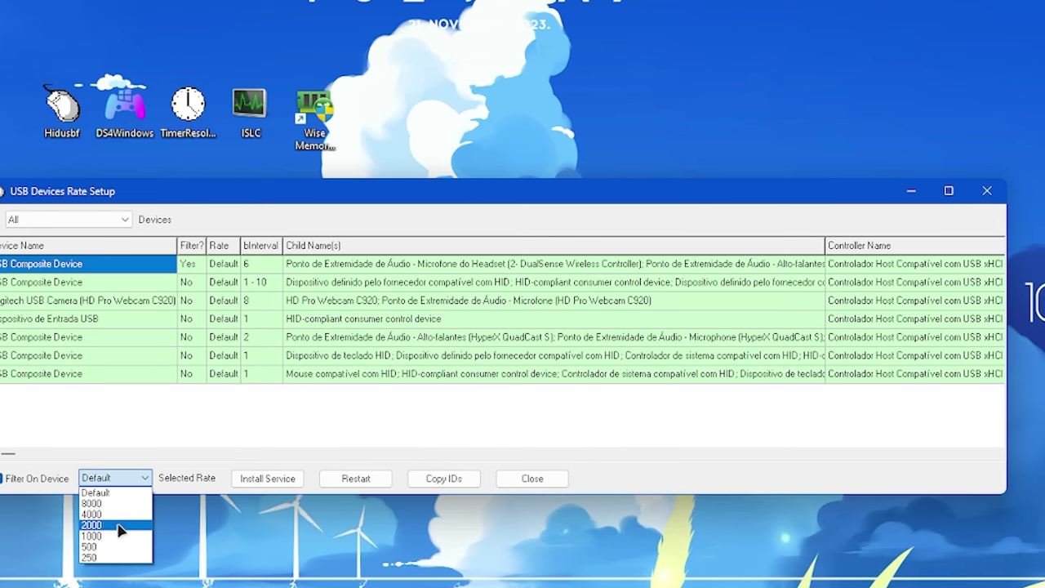
click(110, 534)
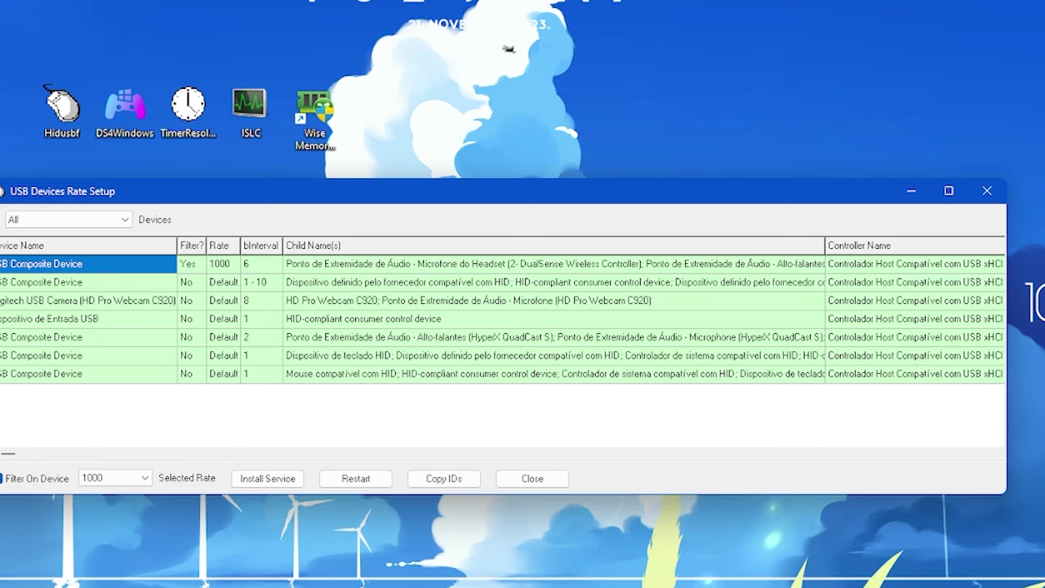
Switch to DS4Windows from the background apps and check the controller's input delay in the Default profile's Controller Readings
click(461, 46)
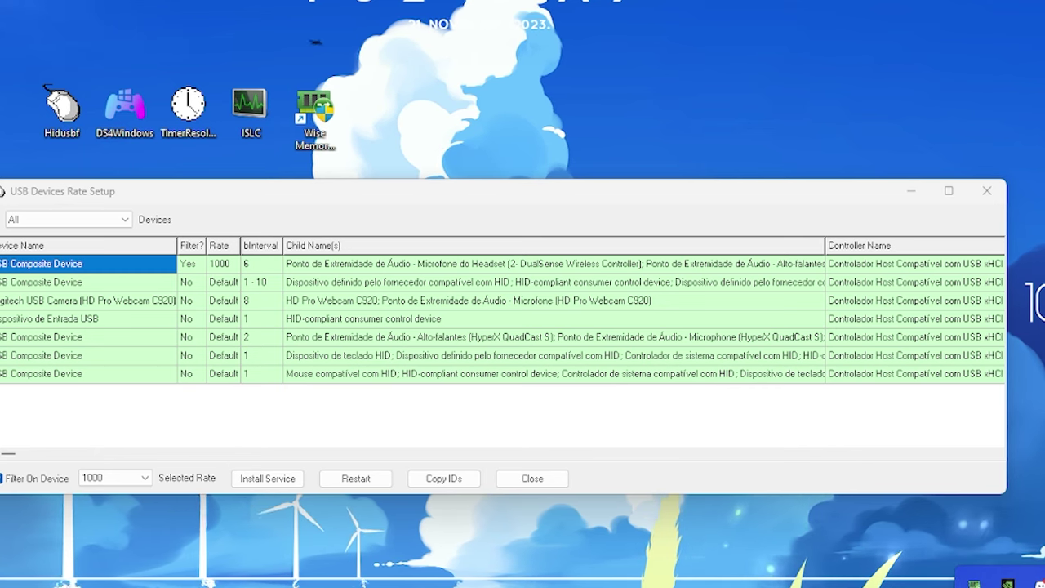
click(625, 175)
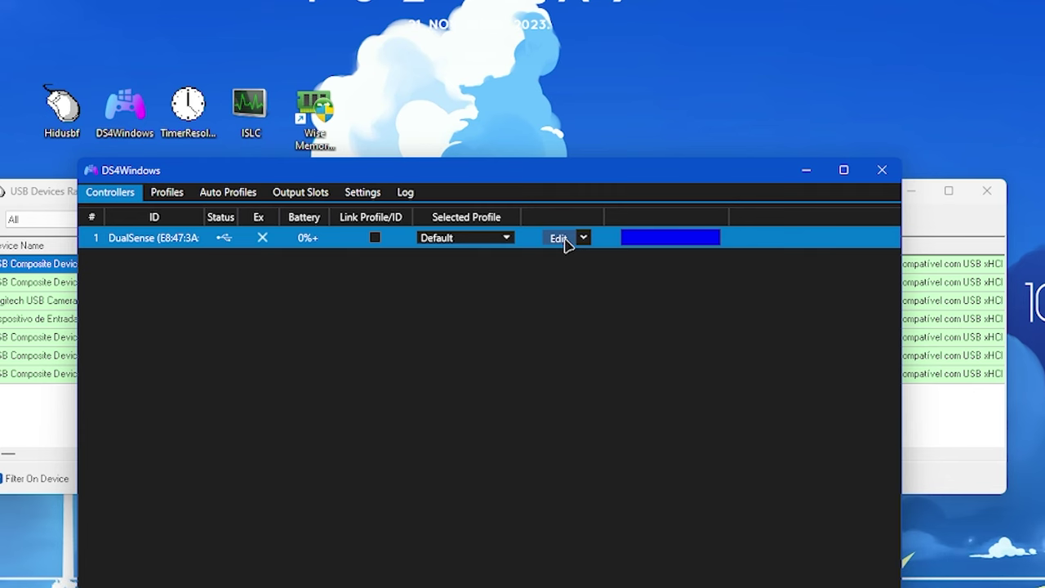
click(265, 247)
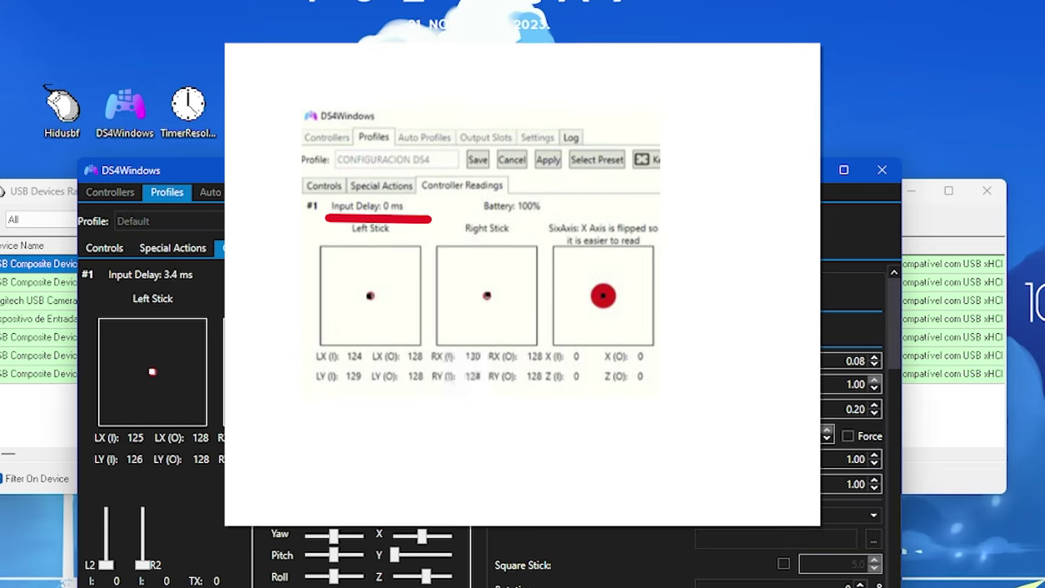
drag(325, 173, 305, 97)
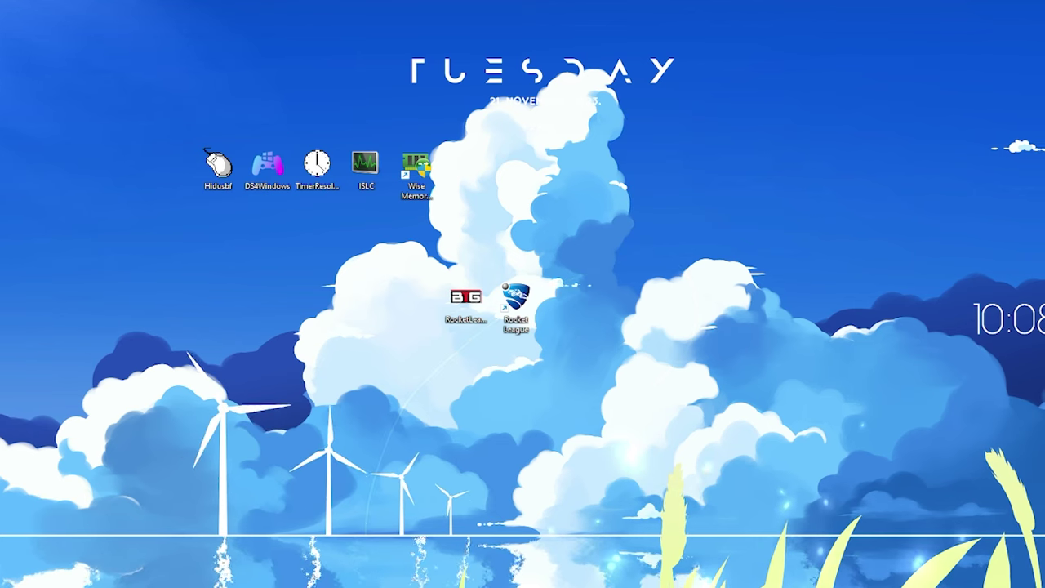
Search the installed apps for "control" and open the NVIDIA Control Panel
key(super)
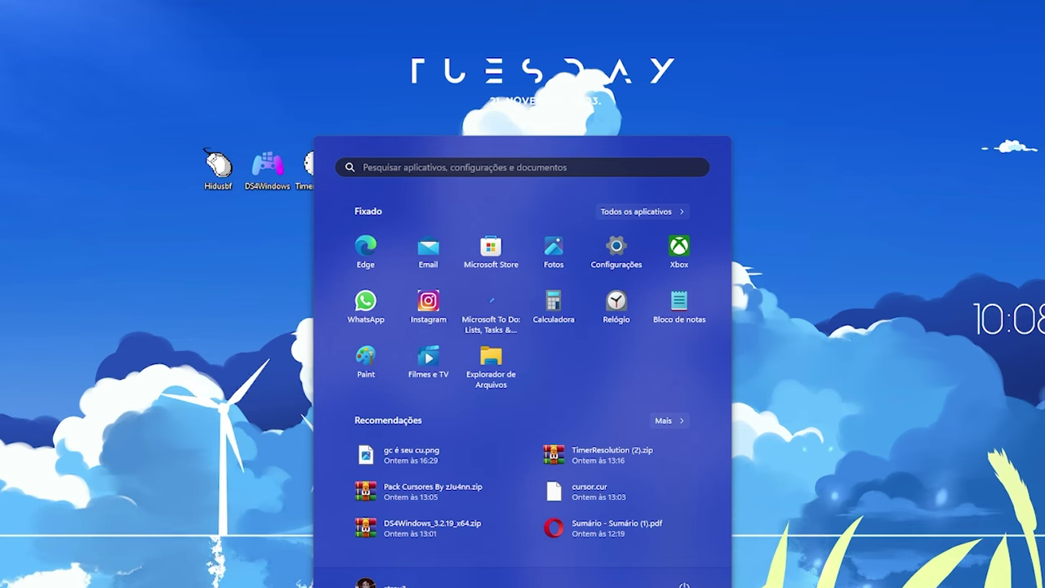
text(panel)
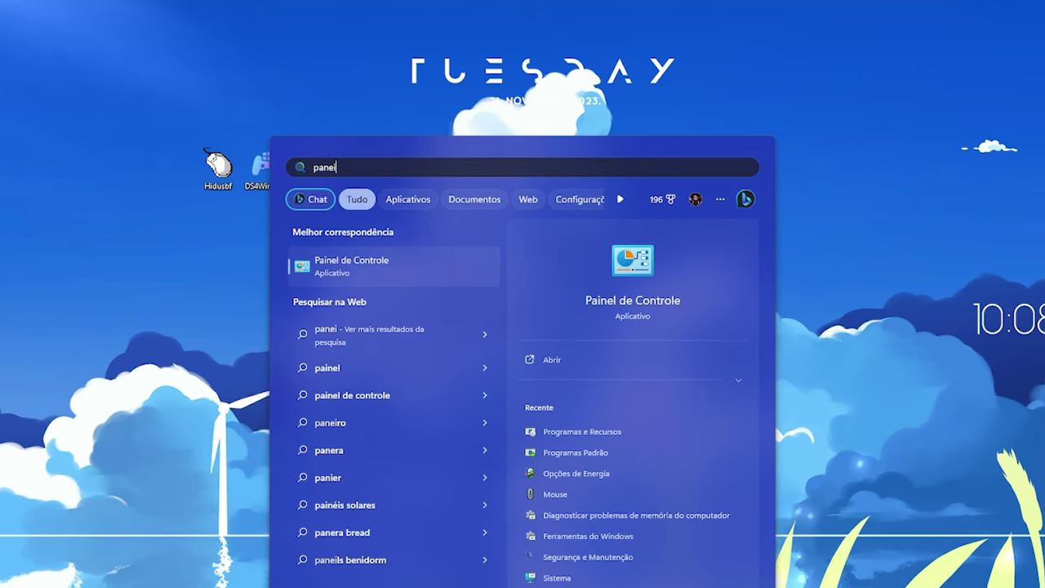
key(BackSpace)
key(BackSpace)
key(BackSpace)
key(BackSpace)
key(BackSpace)
text(control)
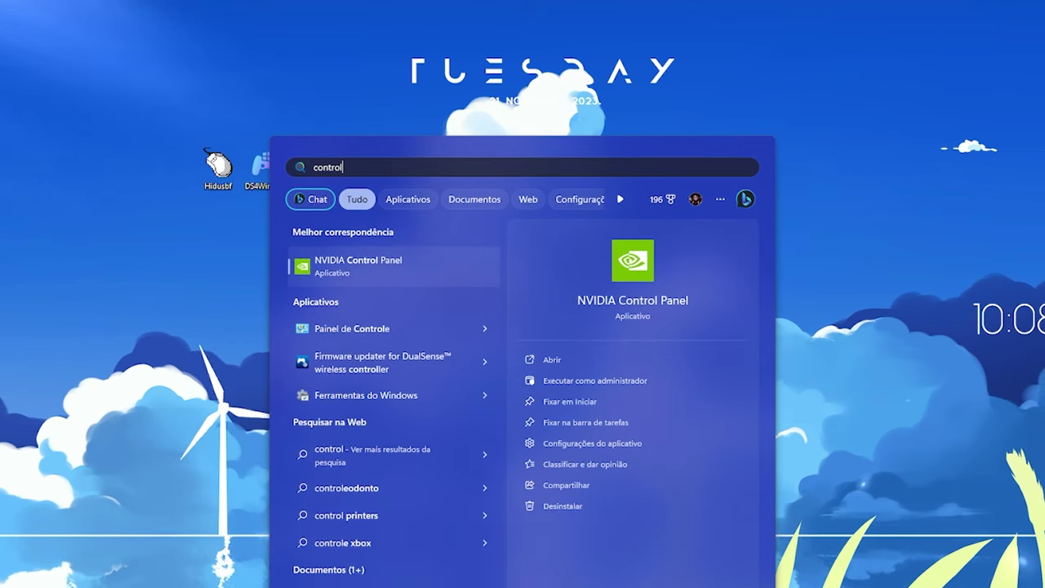
click(343, 269)
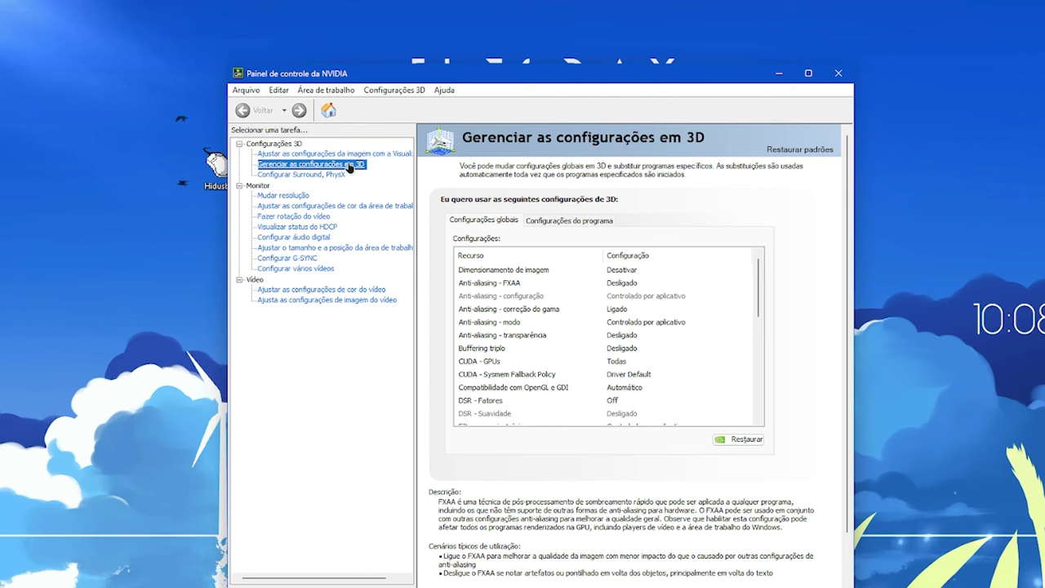
Move and widen the NVIDIA Control Panel window, and select Modo de latência baixa in the global 3D settings
drag(459, 76, 468, 14)
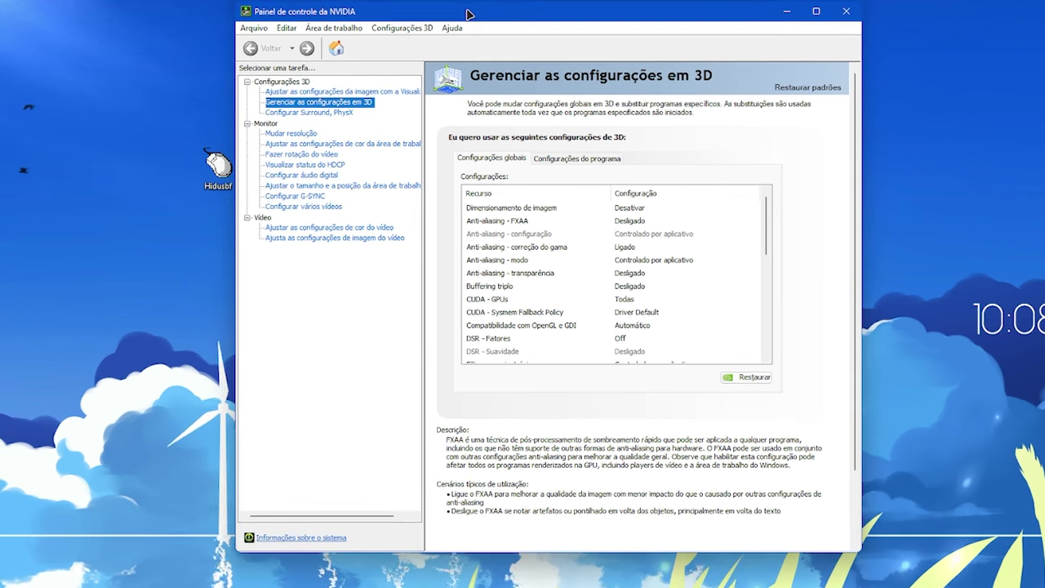
drag(864, 222, 1011, 225)
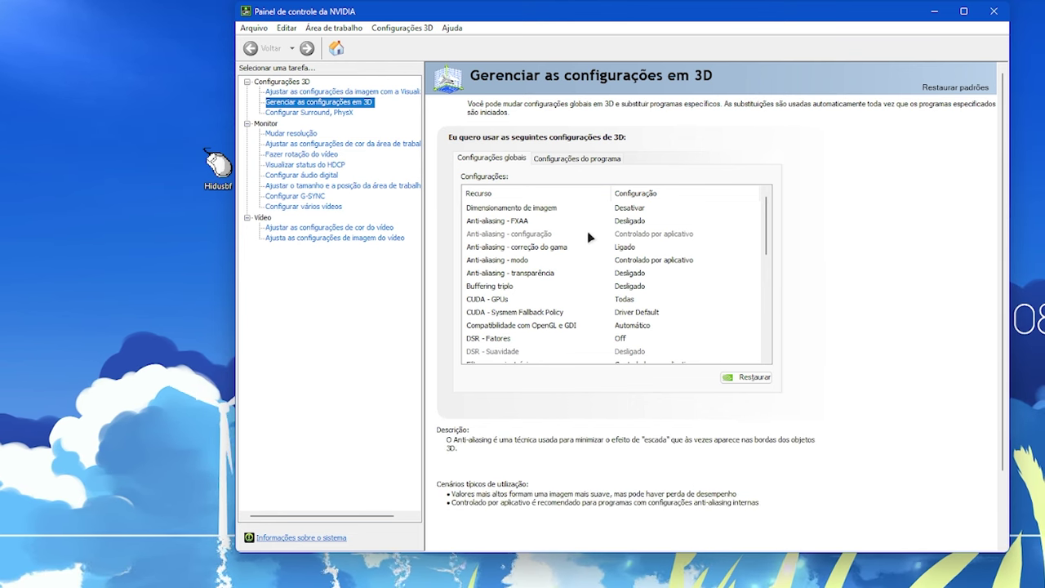
scroll(540, 276, down, 4)
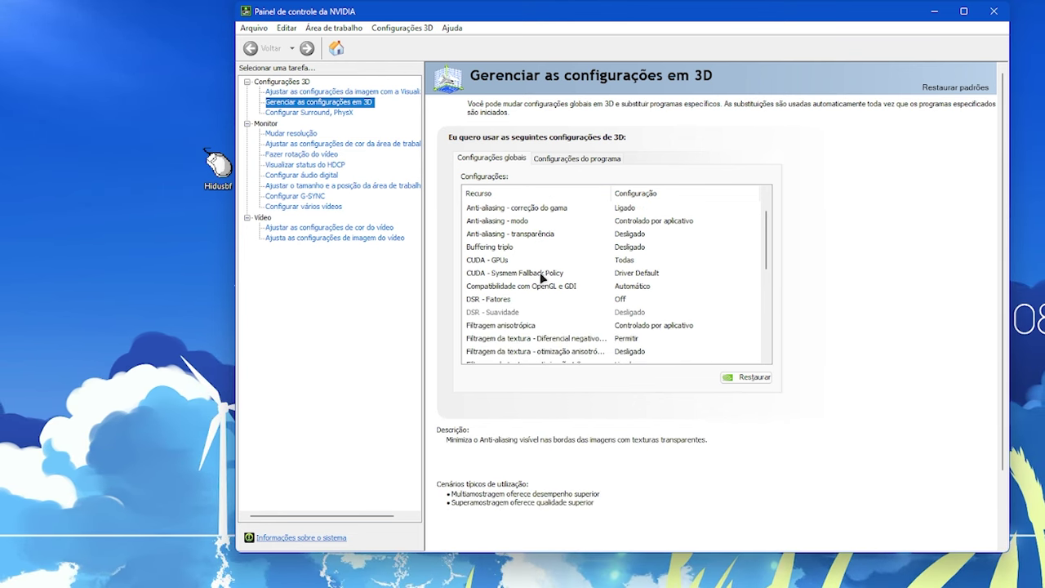
scroll(522, 331, down, 1)
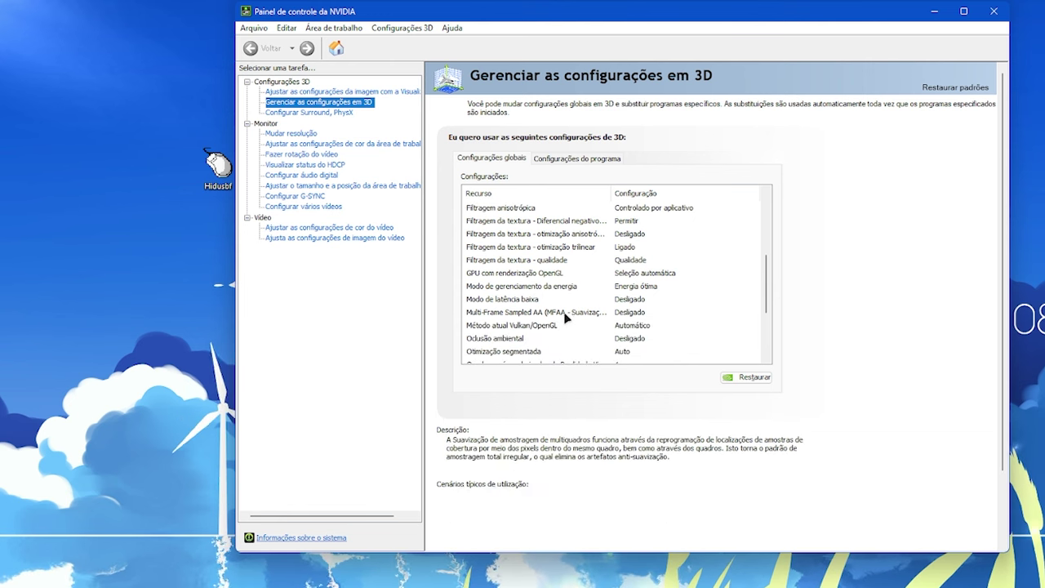
click(486, 300)
click(612, 301)
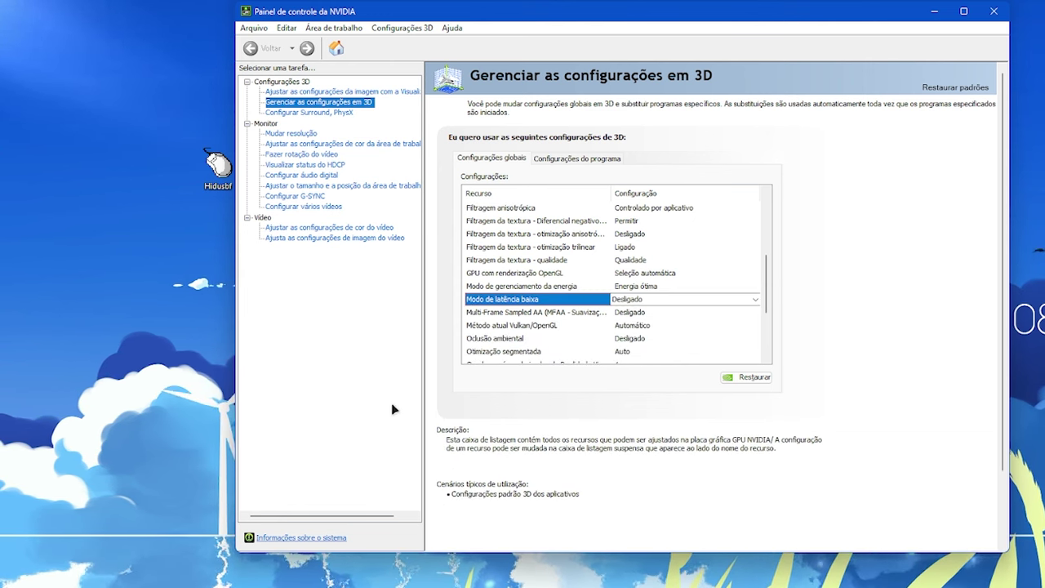
Go through the available options for Modo de latência baixa, keeping Desligado selected
click(678, 300)
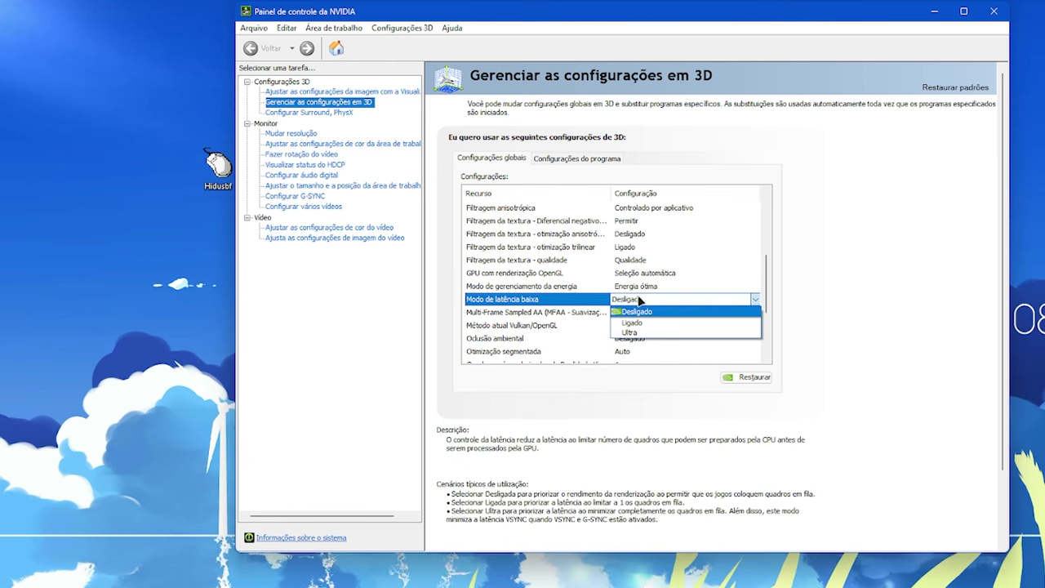
click(905, 299)
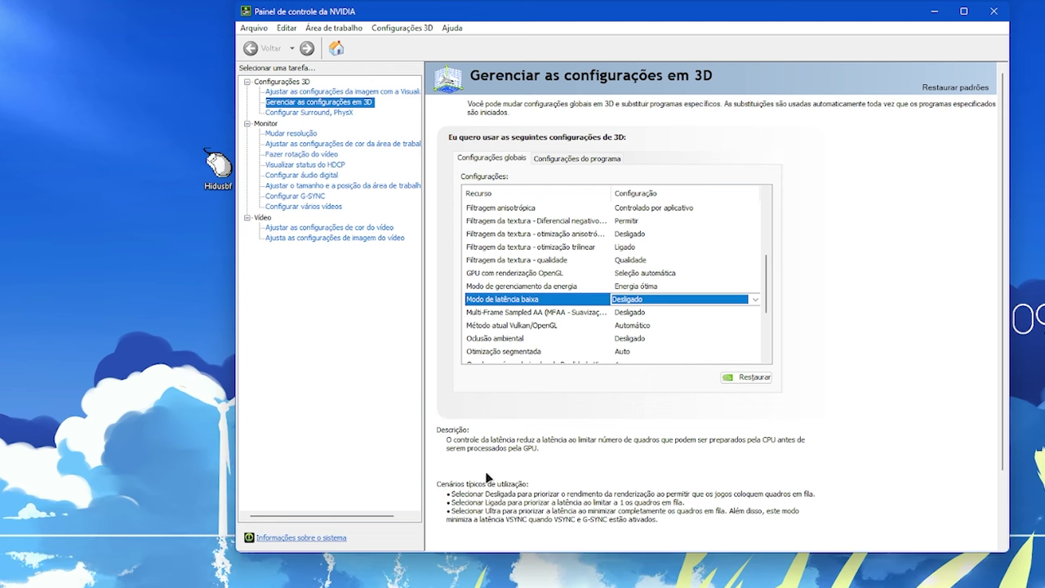
click(629, 300)
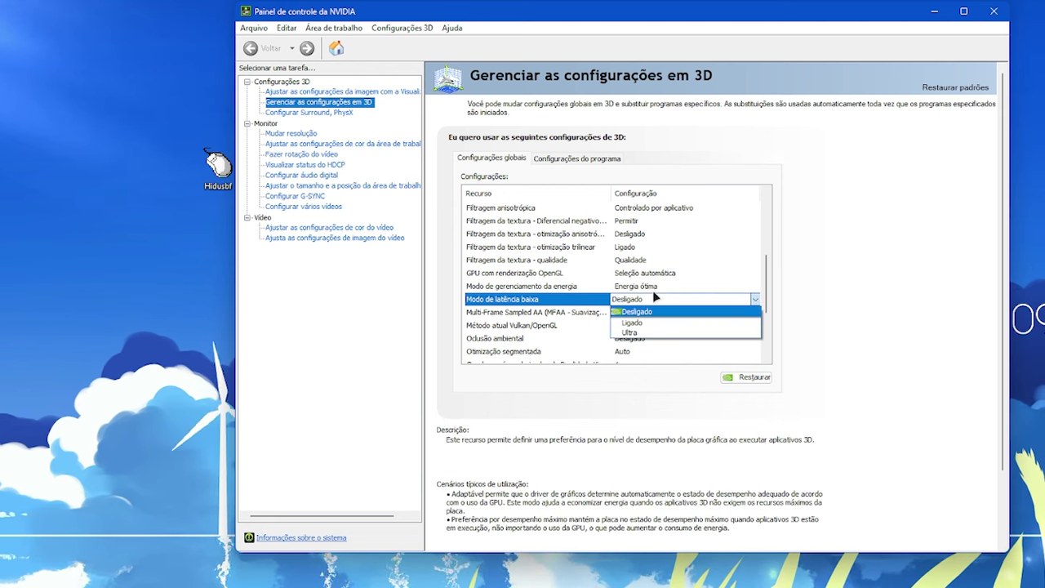
click(646, 311)
scroll(534, 496, down, 1)
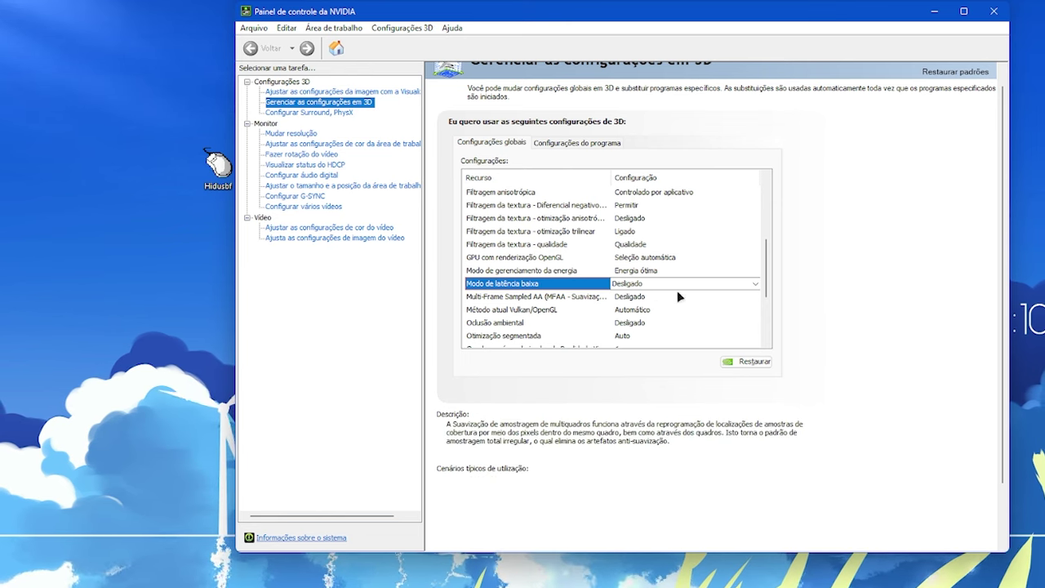
Set Modo de latência baixa to Ligado and dismiss the NVIDIA Control Panel window
click(757, 283)
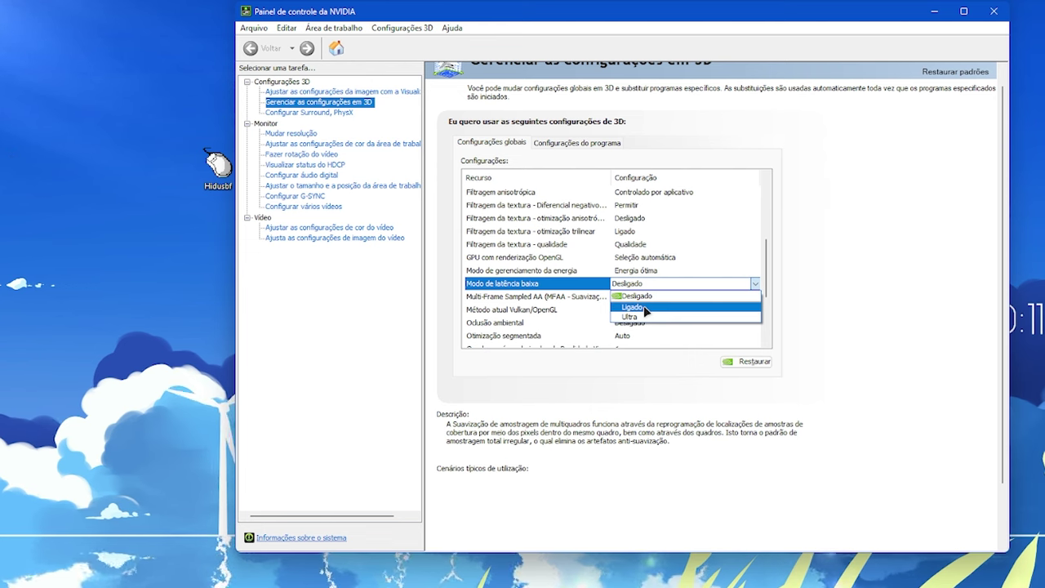
click(645, 308)
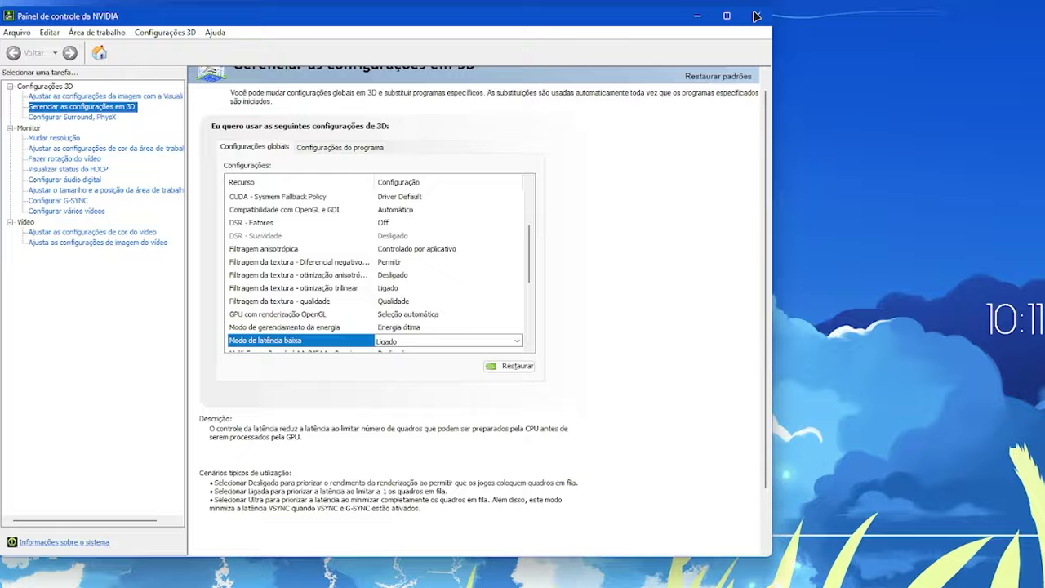
click(934, 11)
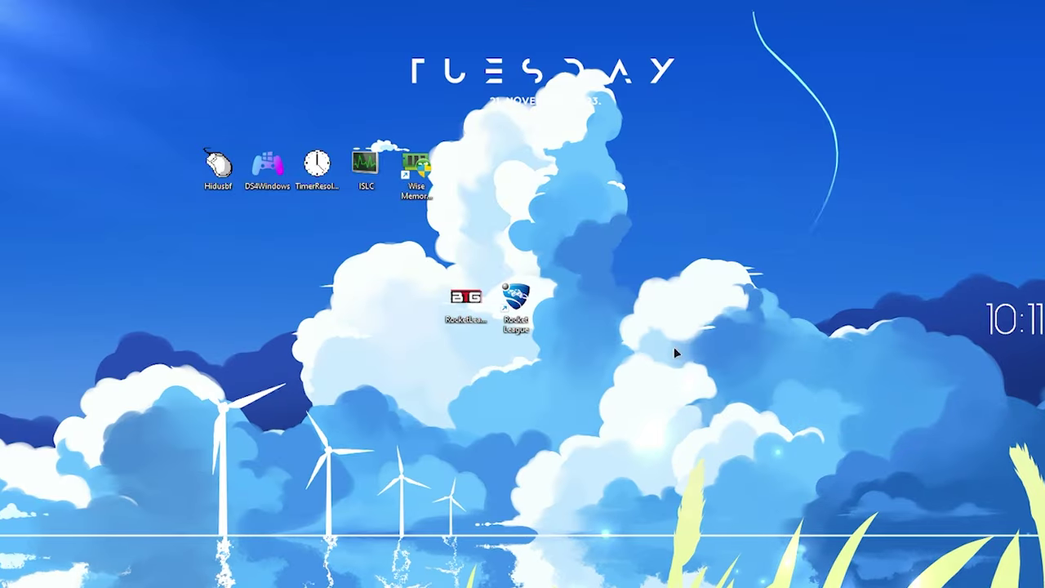
right_click(807, 259)
click(825, 303)
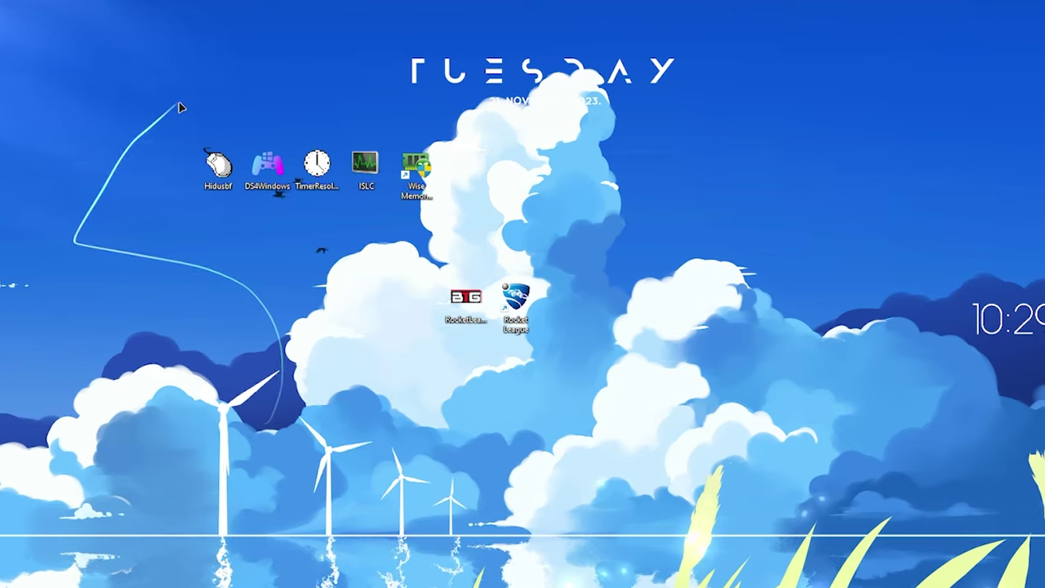
drag(176, 93, 526, 232)
click(557, 249)
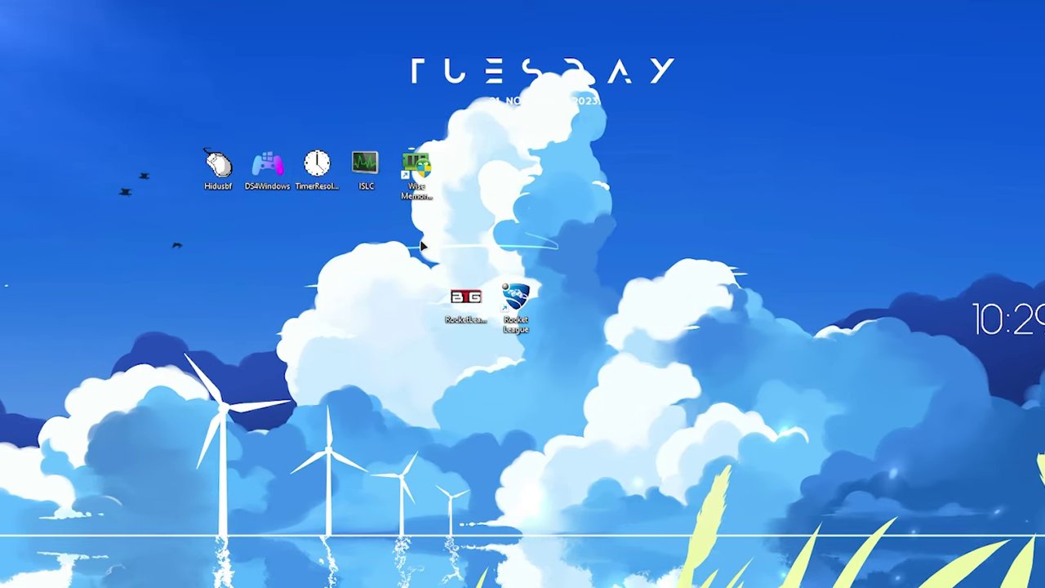